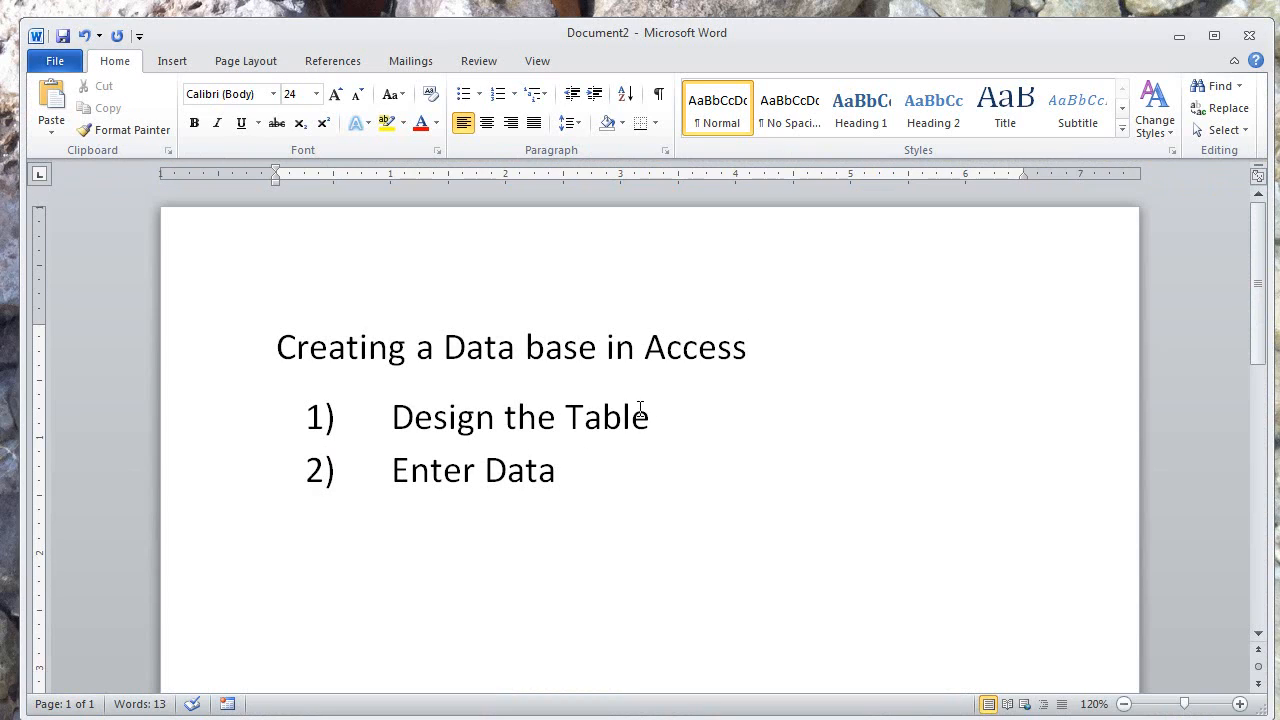
- Review the outlined stages, Design the Table and Enter Data, and switch from Word to Access
triple_click(640, 410)
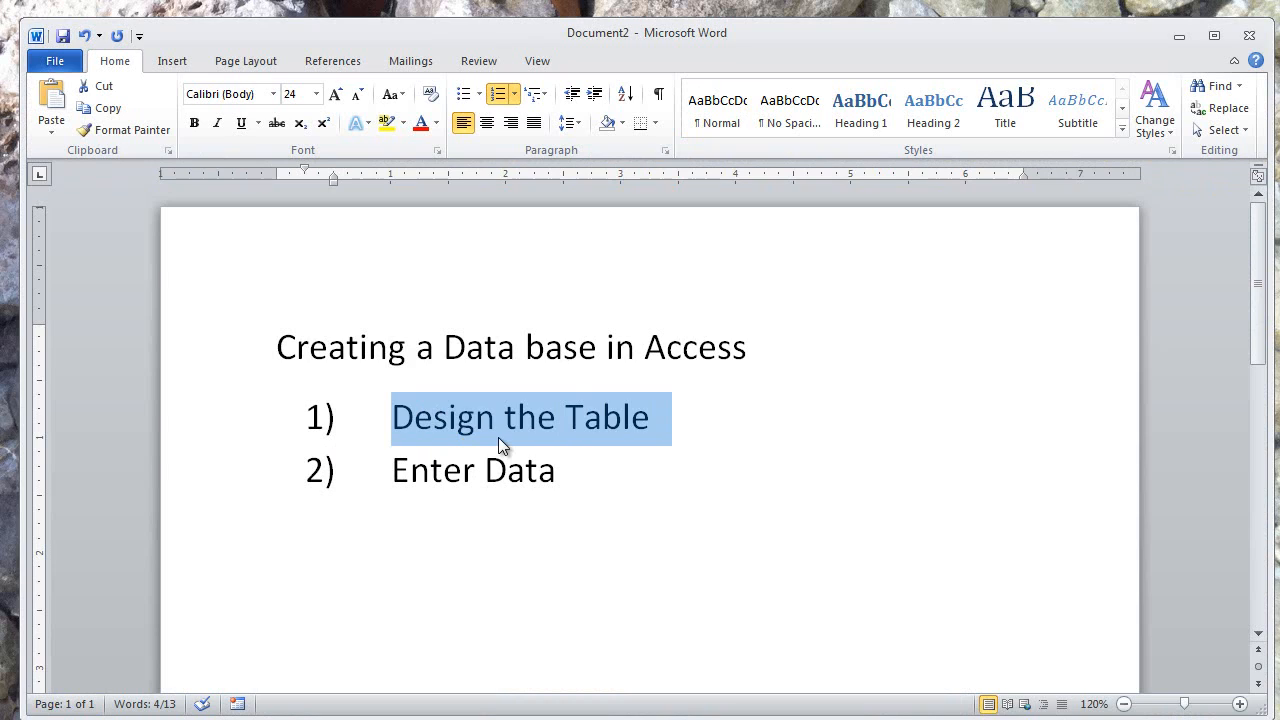
left_click(581, 483)
left_click_drag(581, 483, 423, 477)
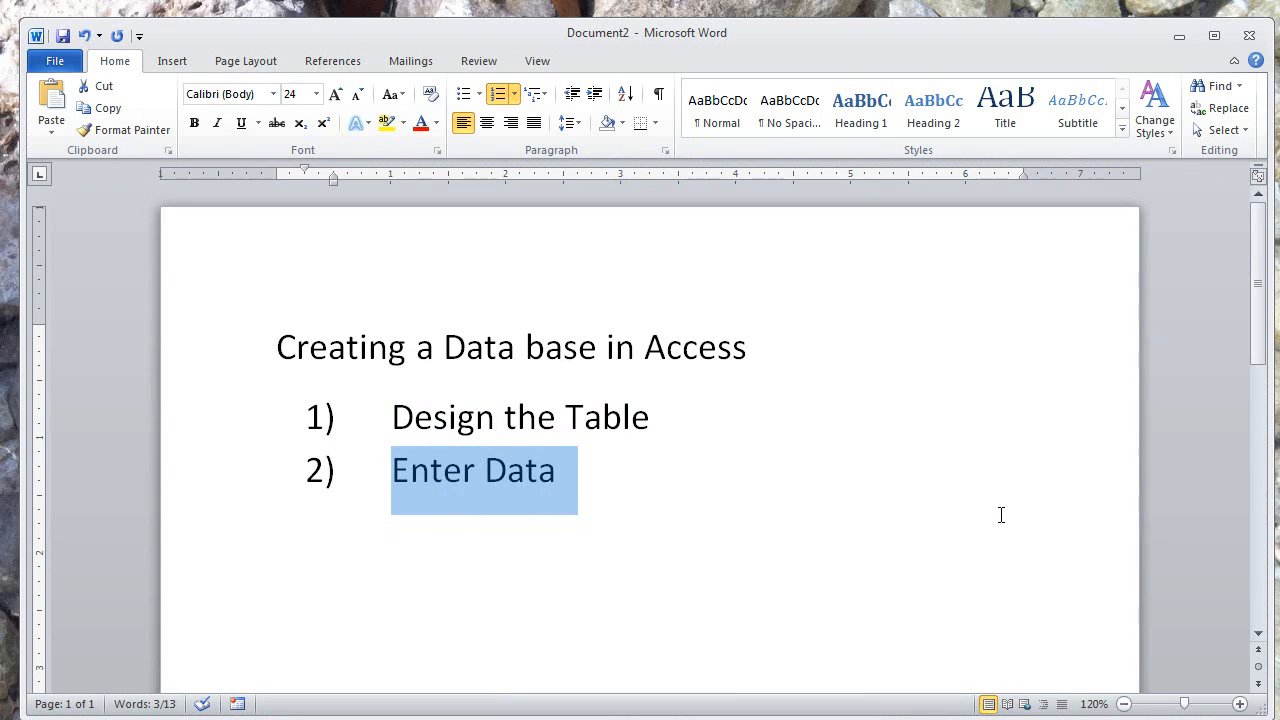
left_click(1179, 36)
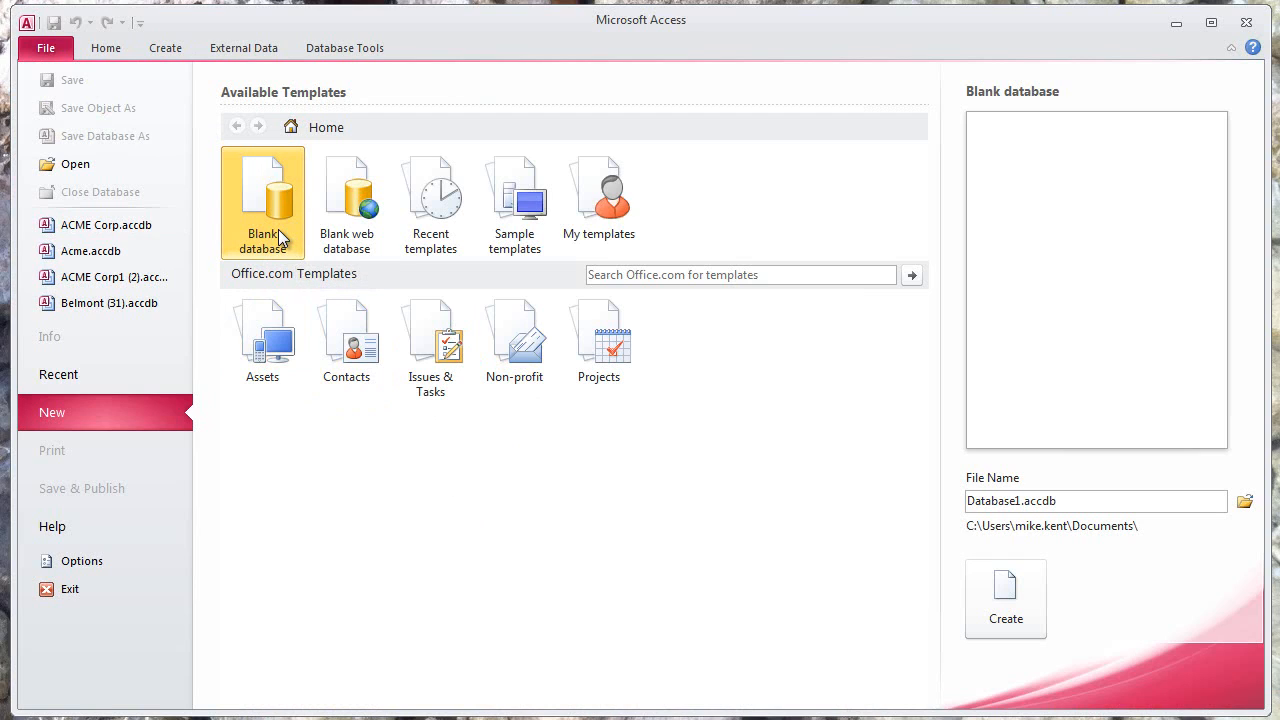
- Create a blank database named ACME Corp.accdb on the Desktop, replacing the existing file
double_click(1100, 500)
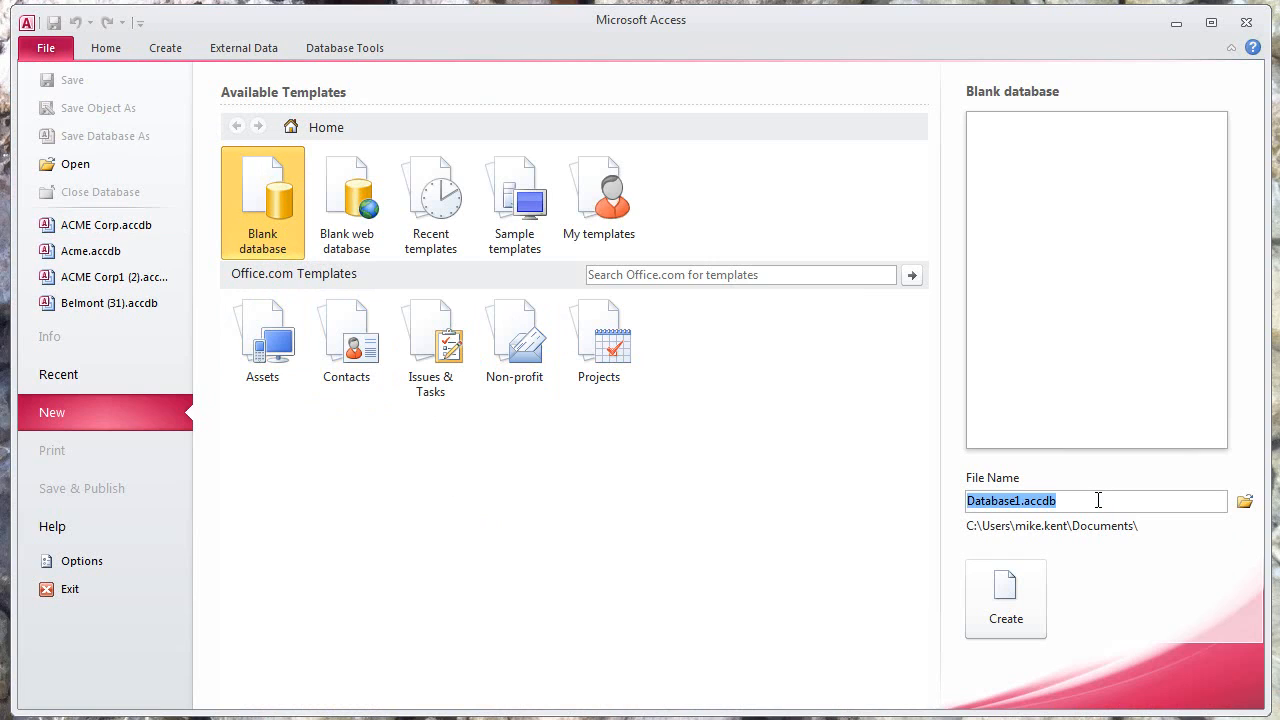
type("ACME ")
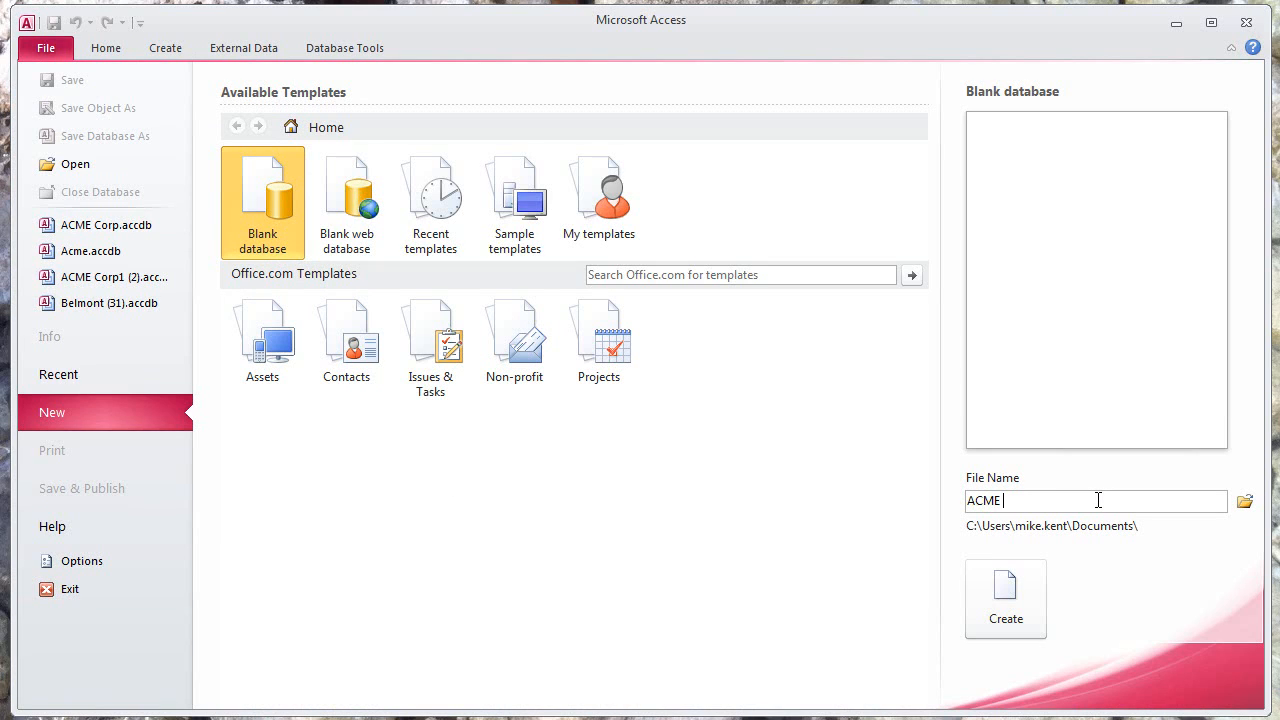
type("Corp")
left_click(1245, 502)
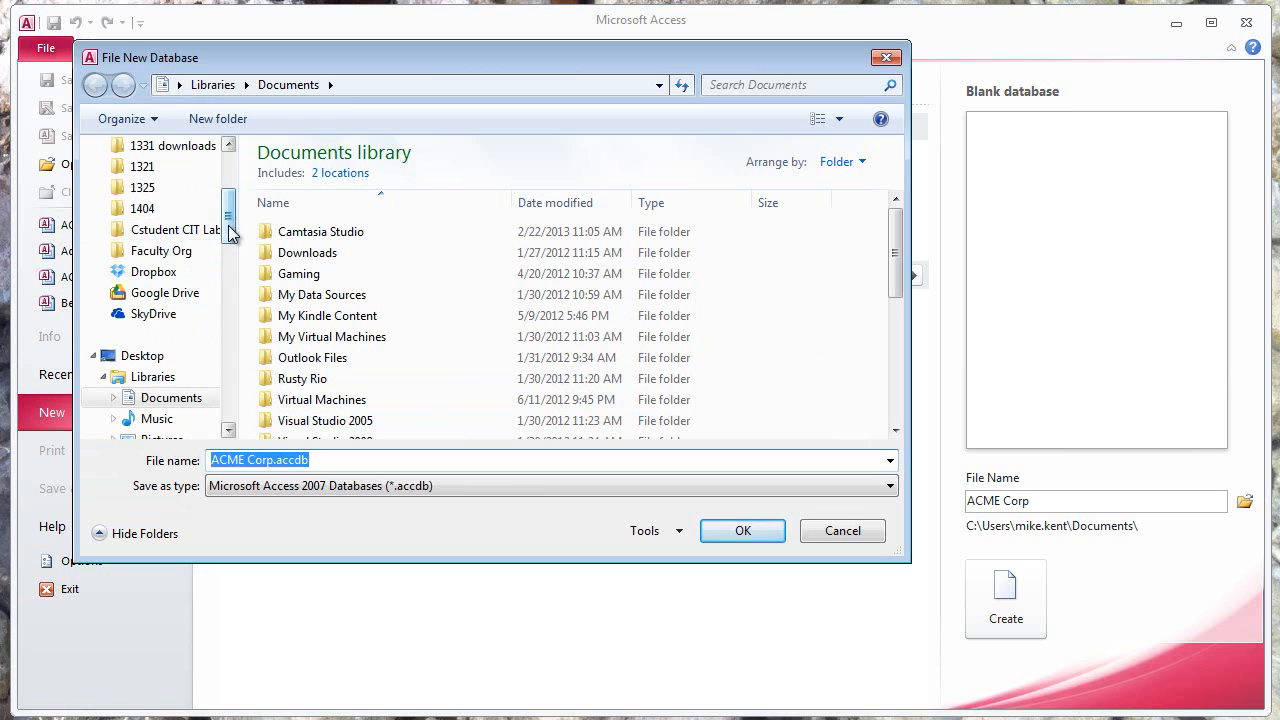
scroll(150, 220, "up", 3)
left_click(152, 217)
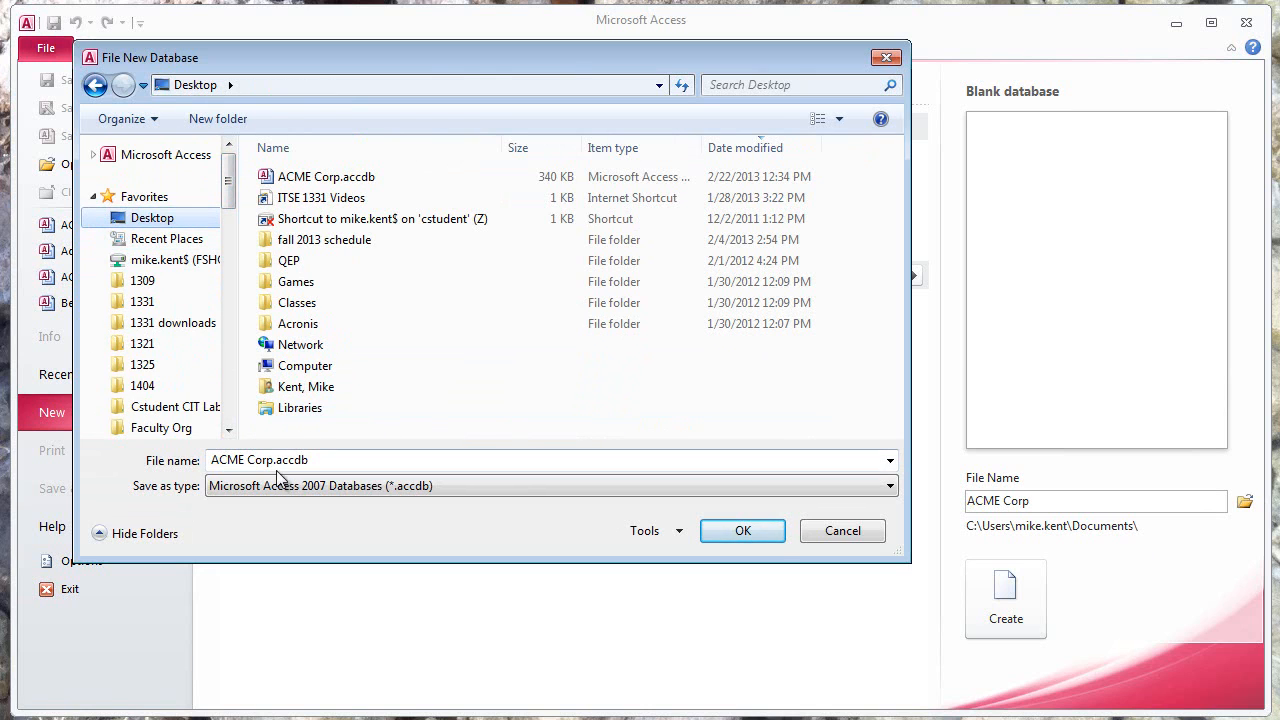
left_click(755, 532)
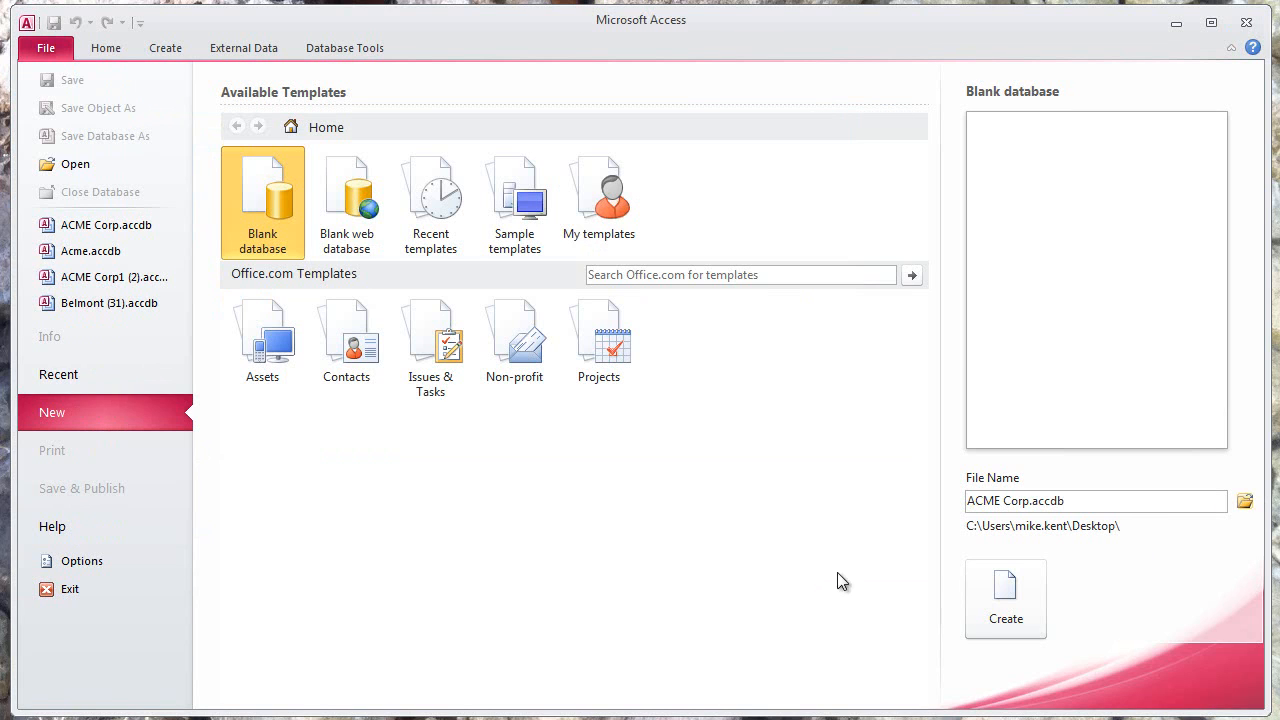
left_click(1014, 612)
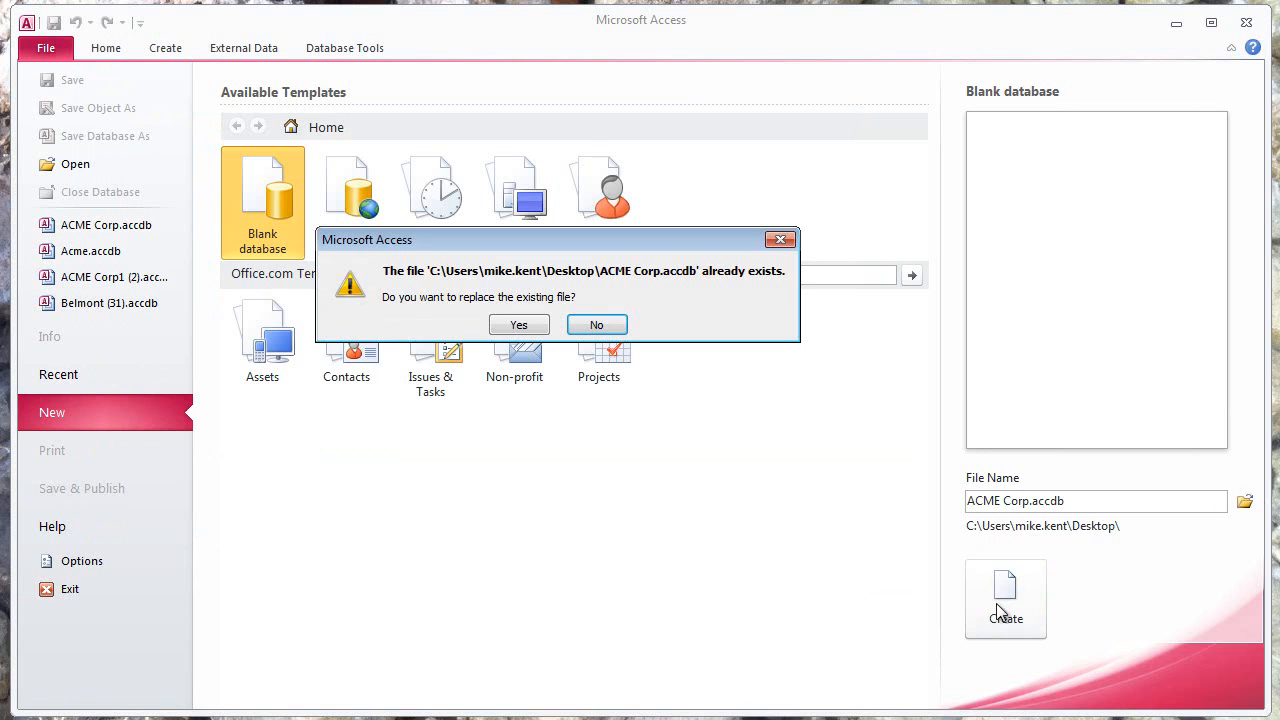
left_click(518, 325)
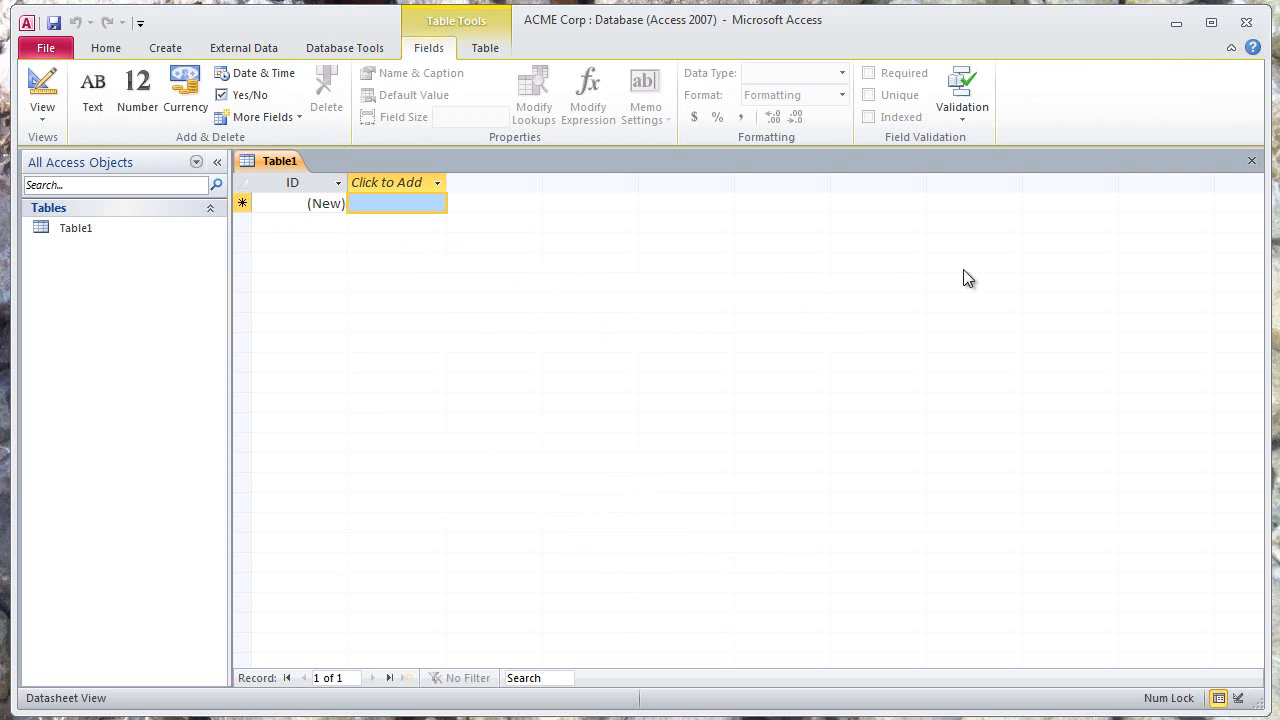
- Close the default table without saving it and create a new table in the database
left_click(1253, 163)
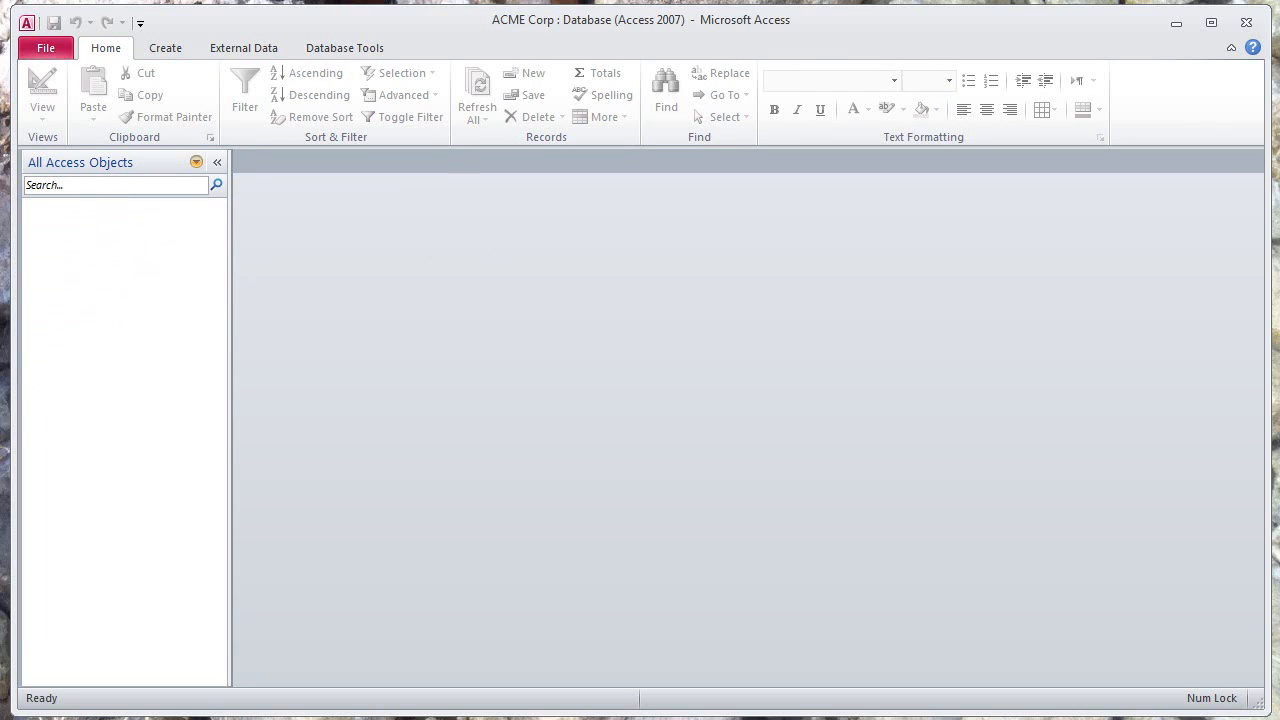
left_click(165, 48)
left_click(120, 100)
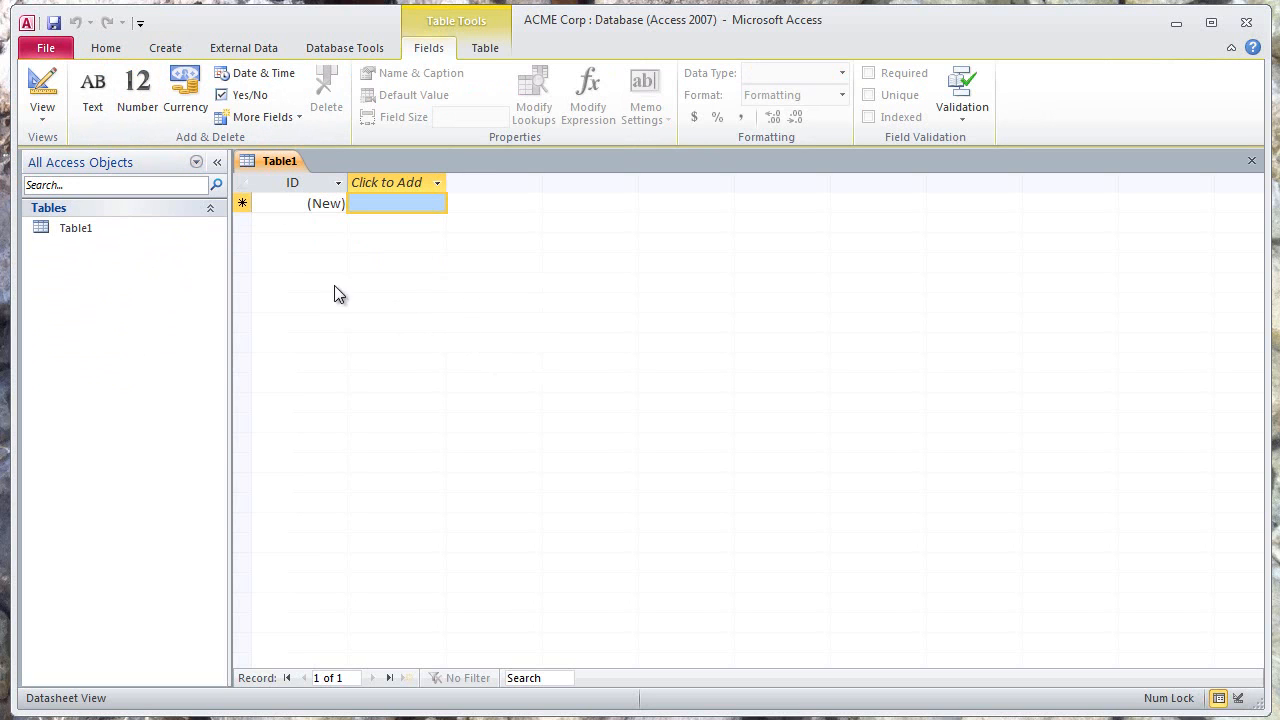
- Switch the new table to Design View, saving it under the name Employee
left_click(43, 116)
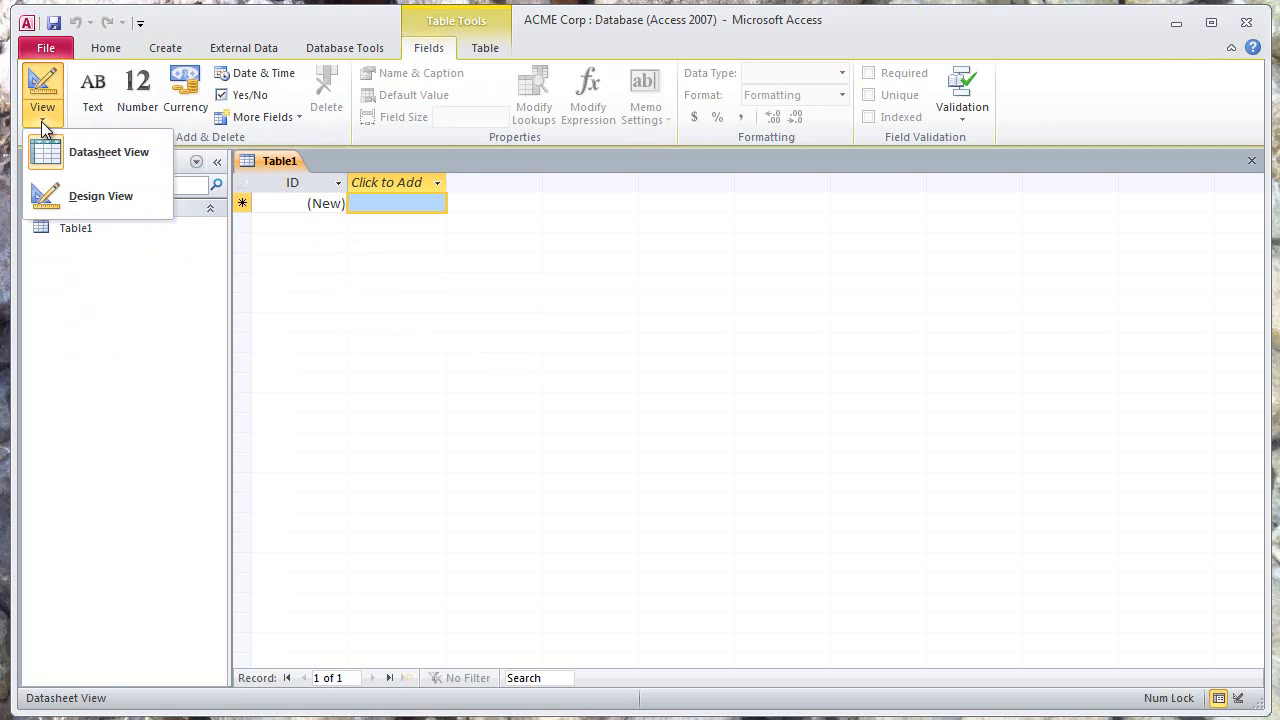
left_click(77, 198)
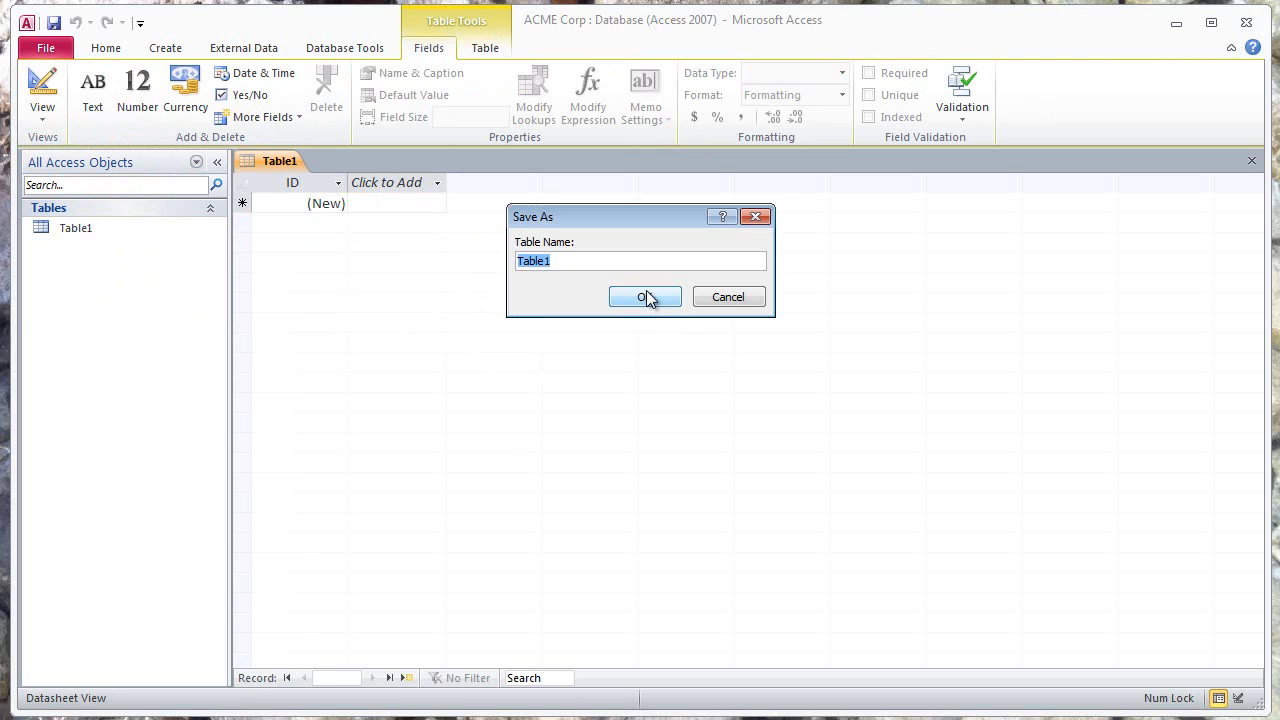
type("Employee")
left_click(646, 297)
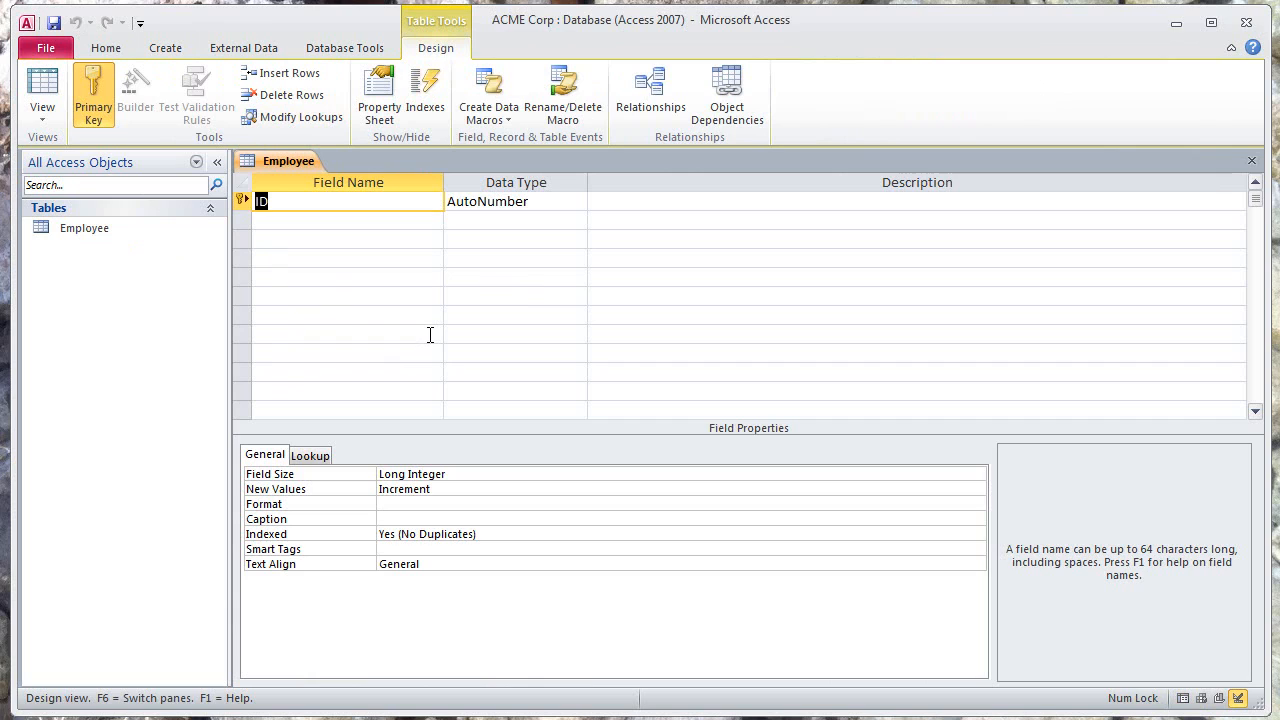
- Rename the Employee table's primary key field as EmpID
left_click(303, 201)
key("BackSpace")
key("BackSpace")
type("EmpID")
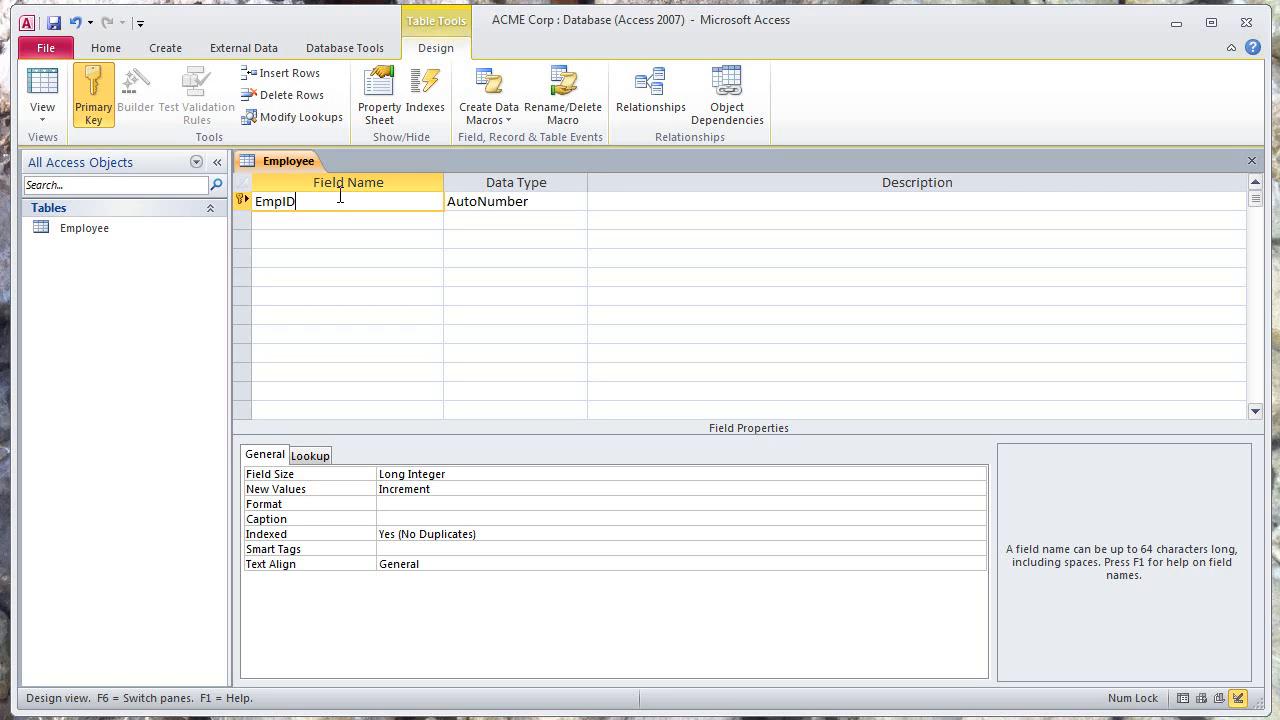
left_click(282, 204)
key("BackSpace")
- Set the data type of the EmpID field to Number
left_click(493, 203)
left_click(578, 202)
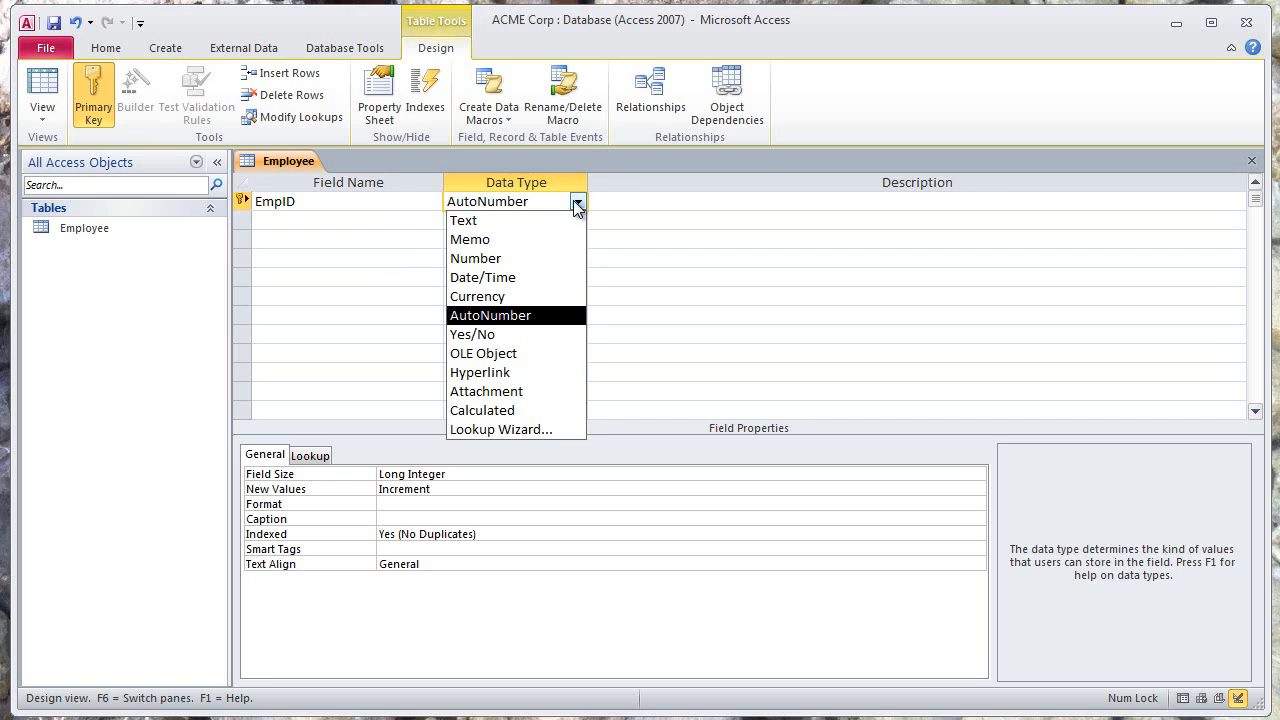
left_click(502, 258)
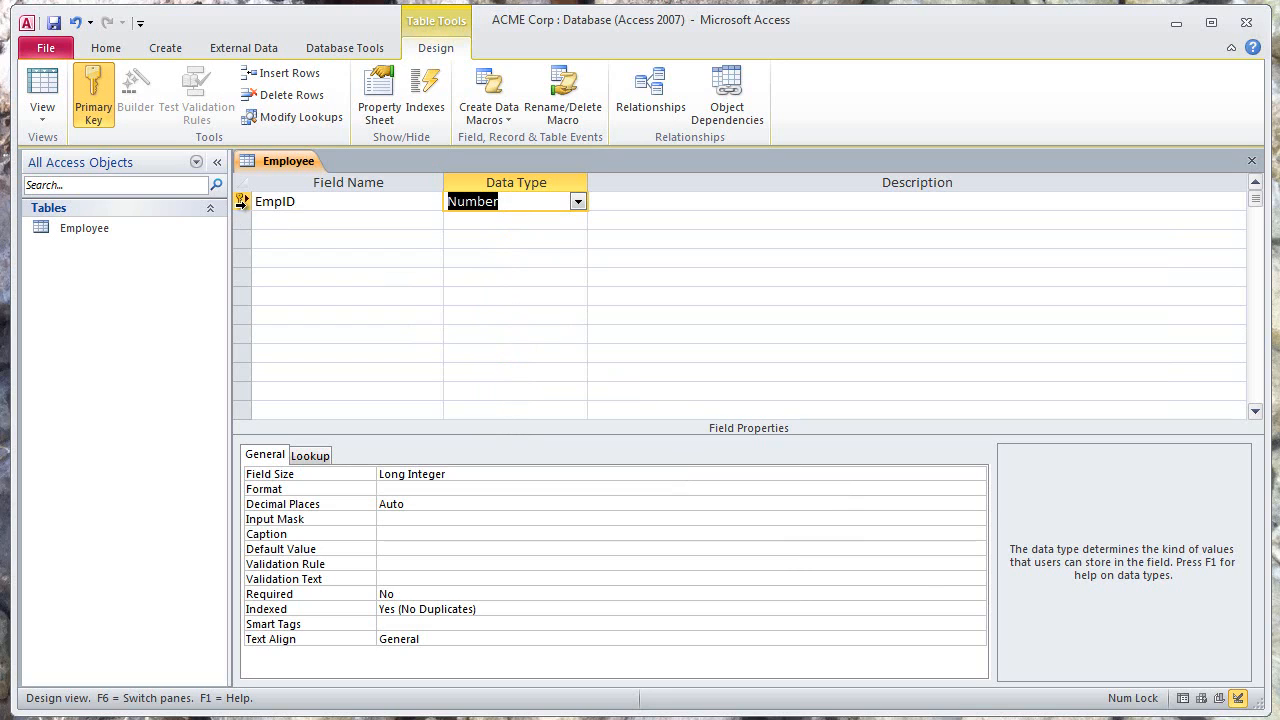
mouse_move(240, 201)
left_click(472, 201)
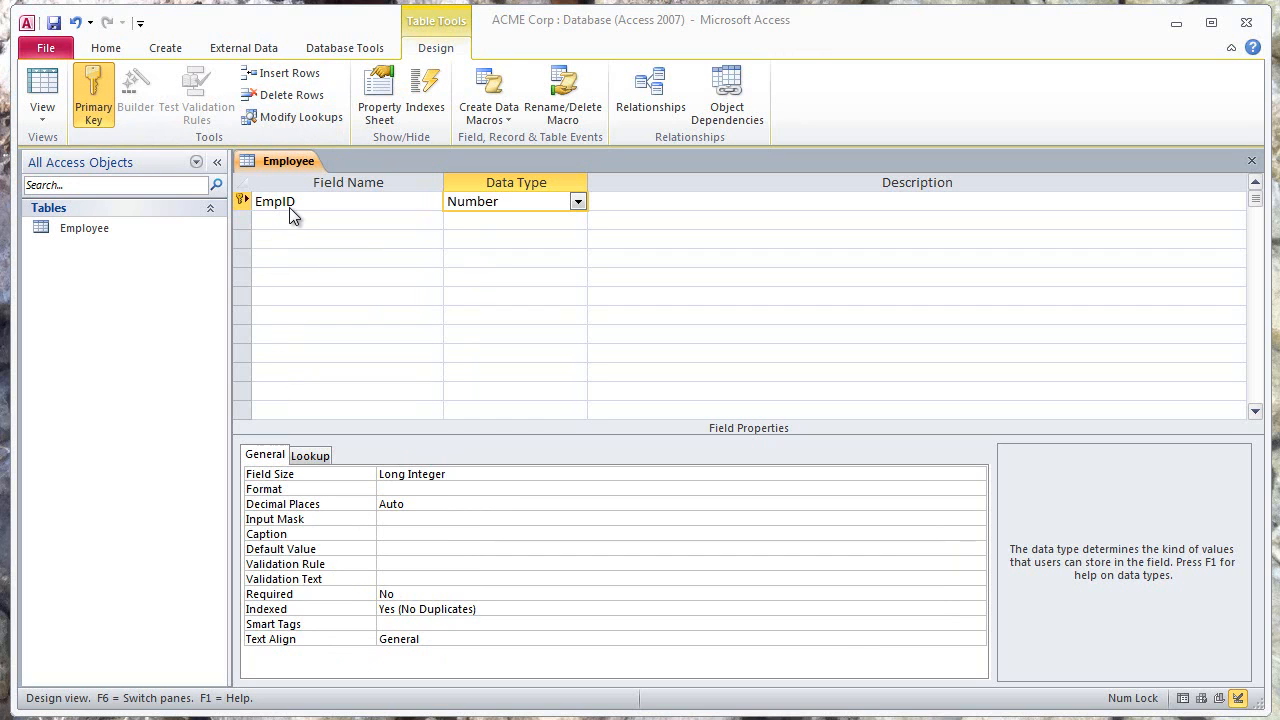
- Set the EmpID field's format to Fixed with 0 decimal places
left_click(305, 489)
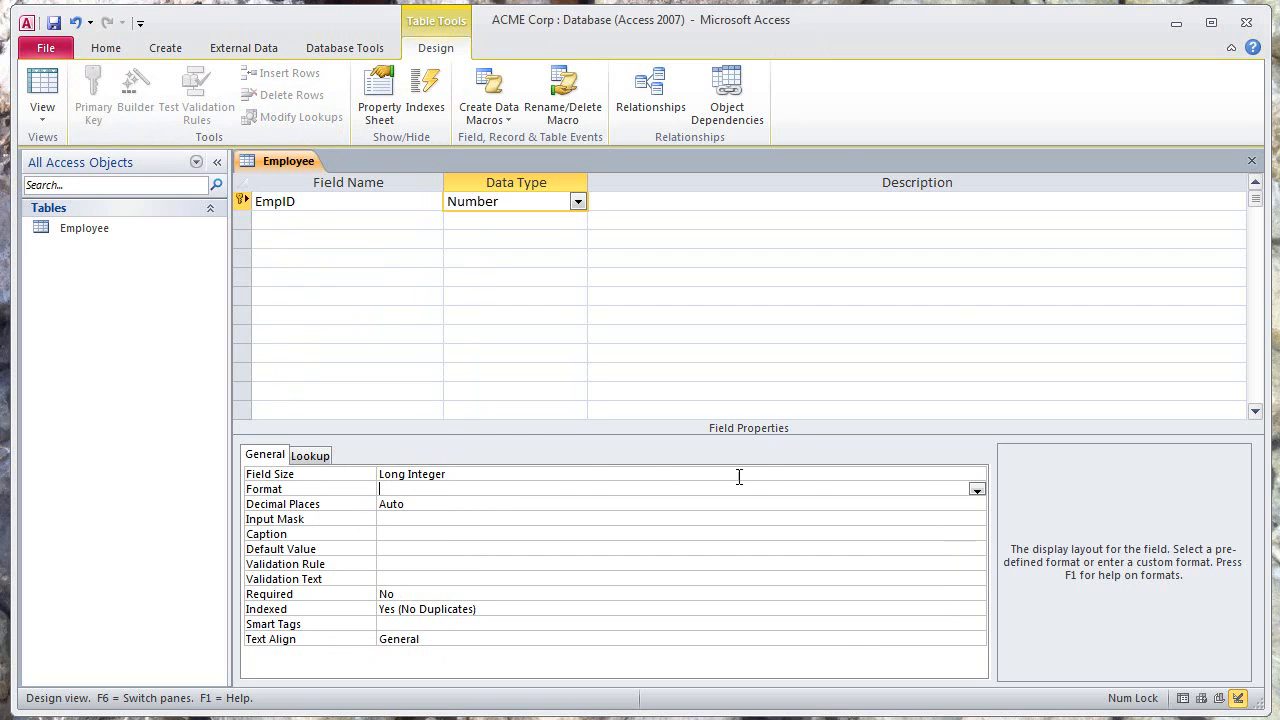
left_click(976, 490)
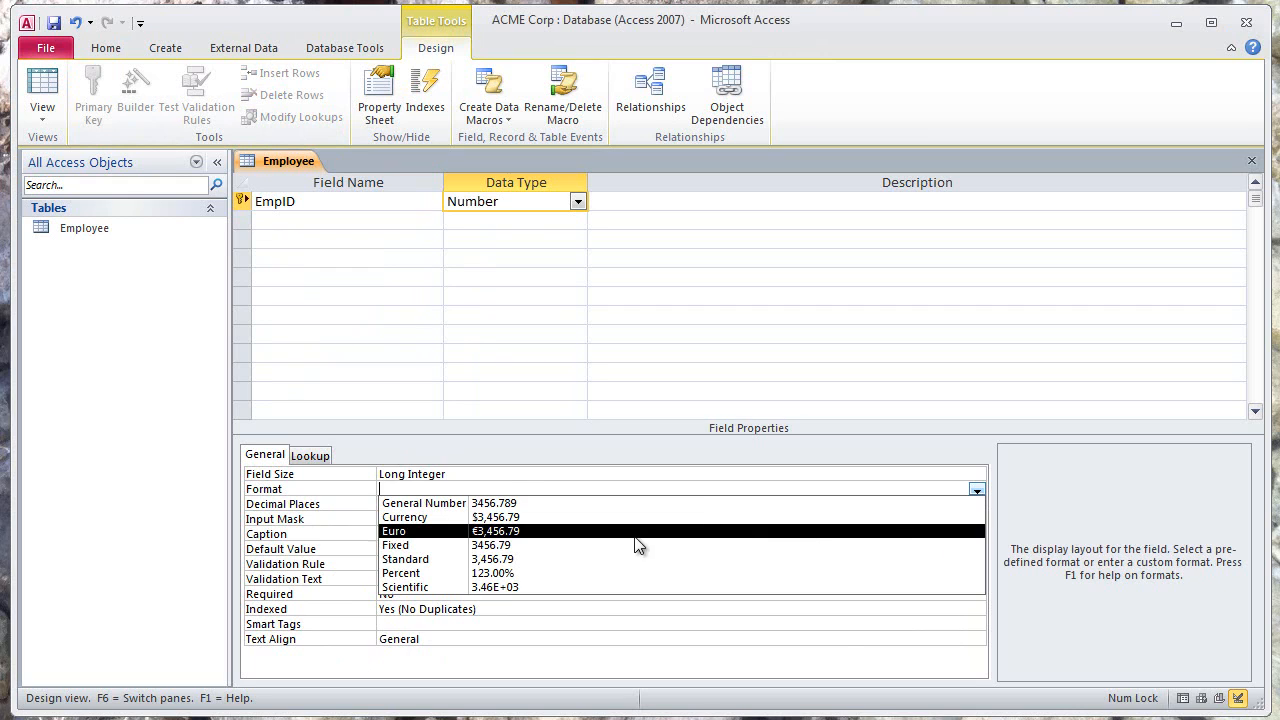
left_click(521, 547)
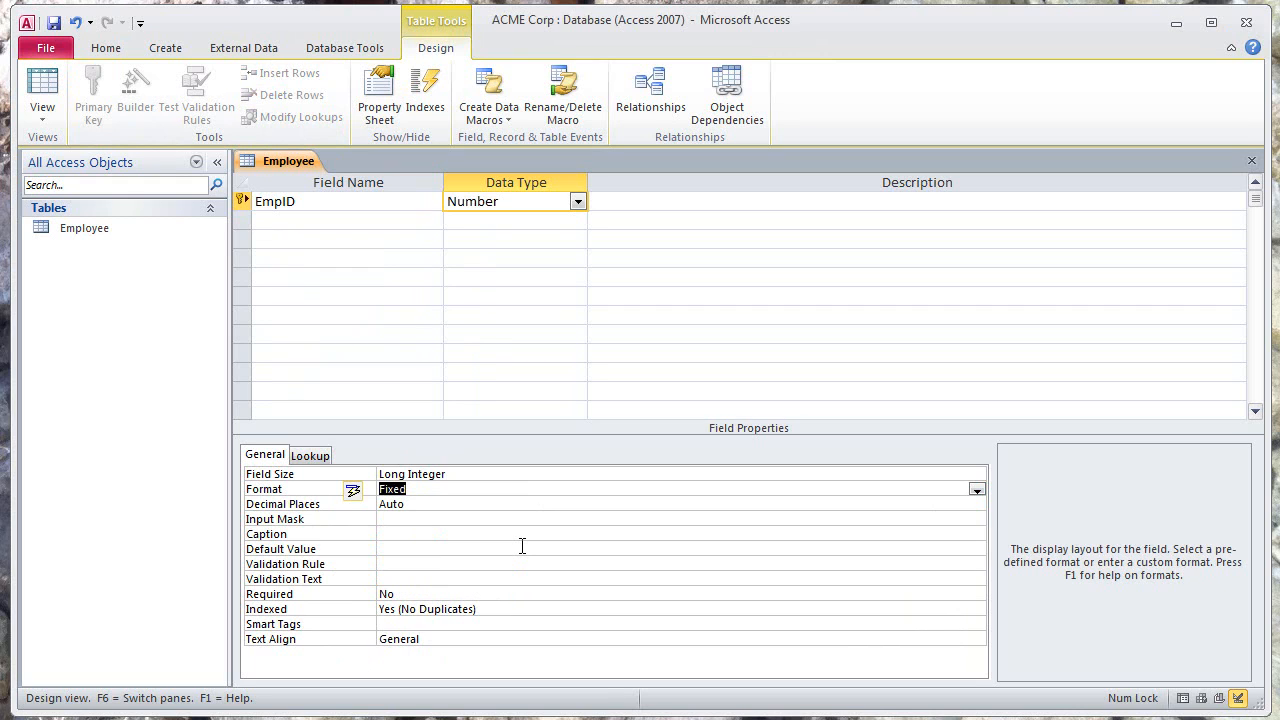
left_click(329, 507)
left_click(980, 515)
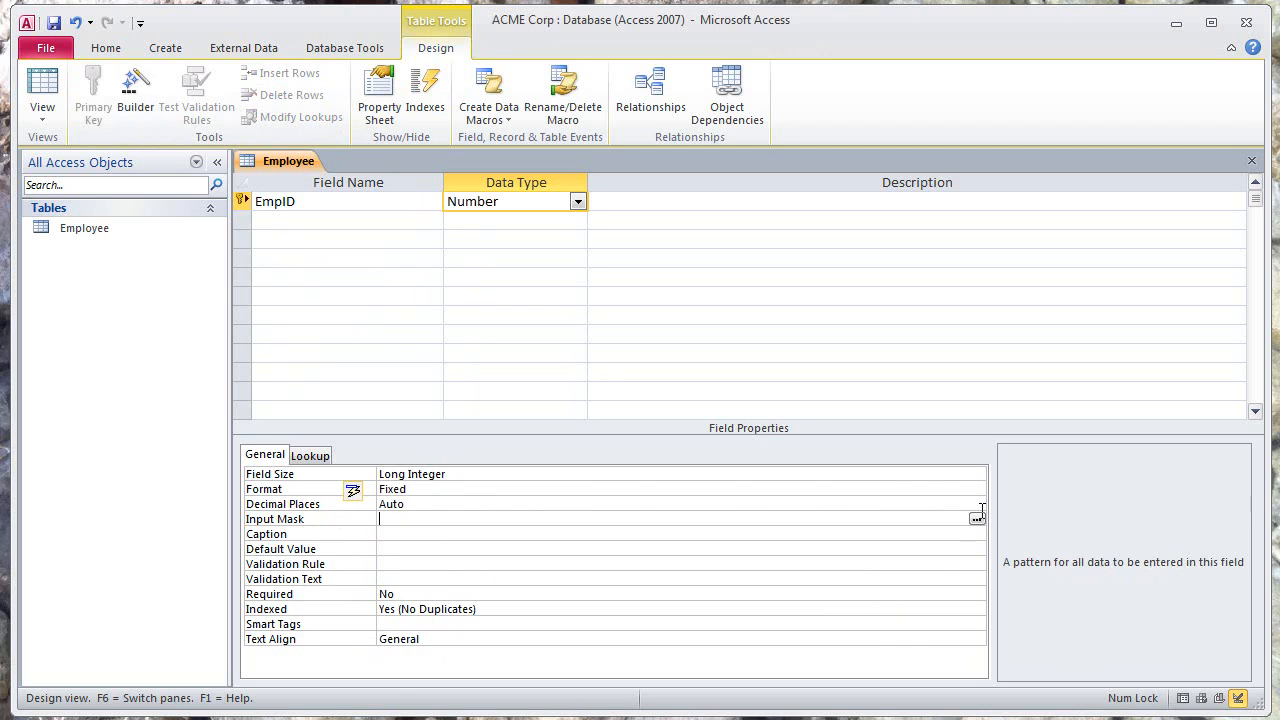
left_click(972, 504)
left_click(976, 505)
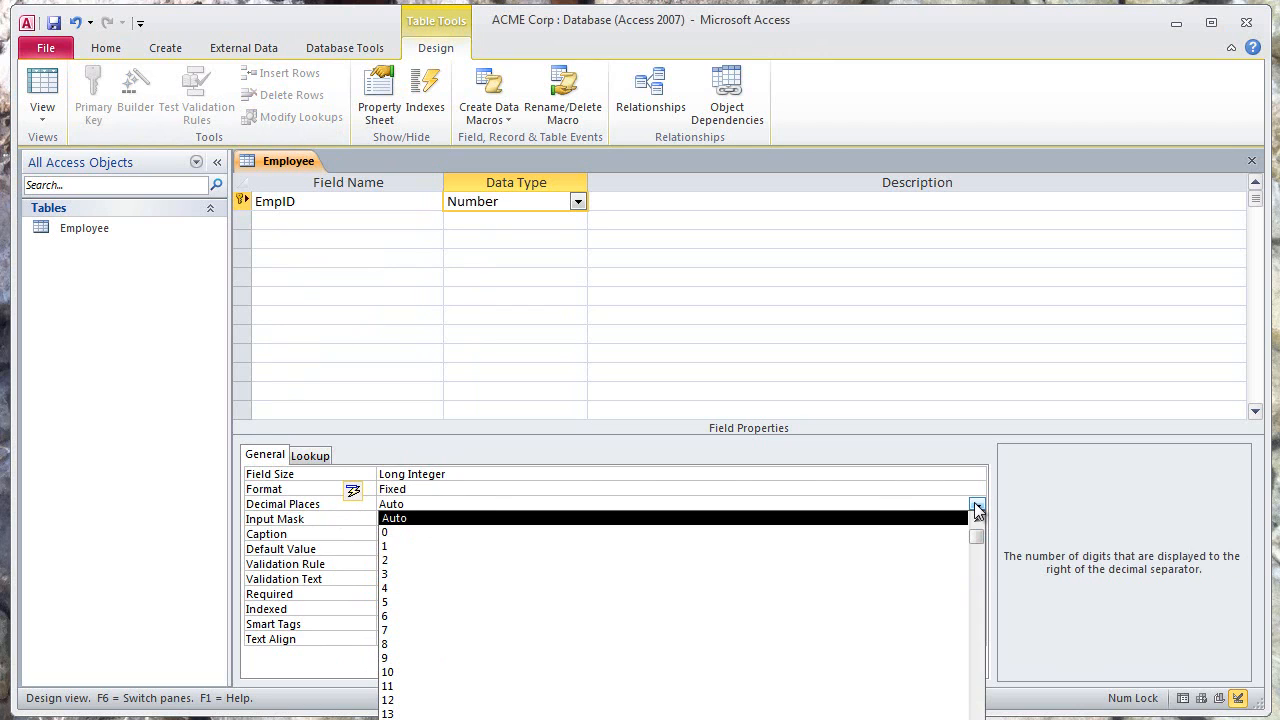
left_click(441, 533)
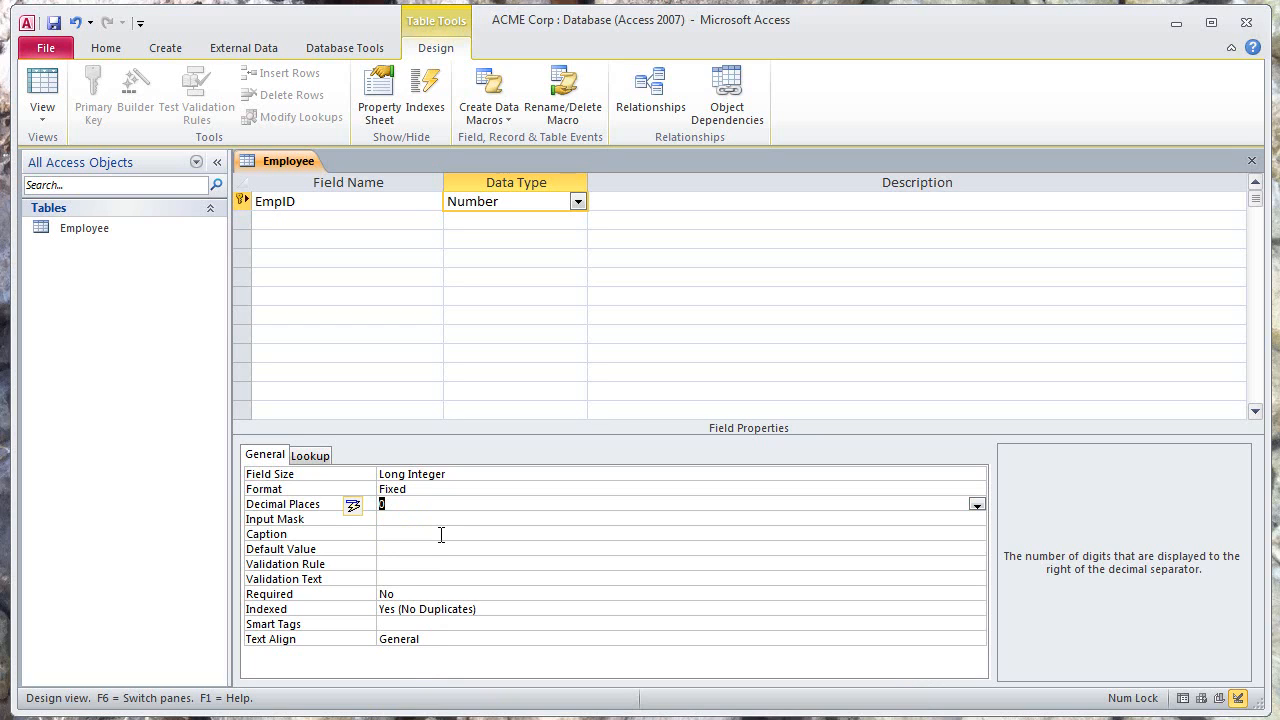
- Make data entry in the EmpID field required by setting Required to Yes
left_click(405, 594)
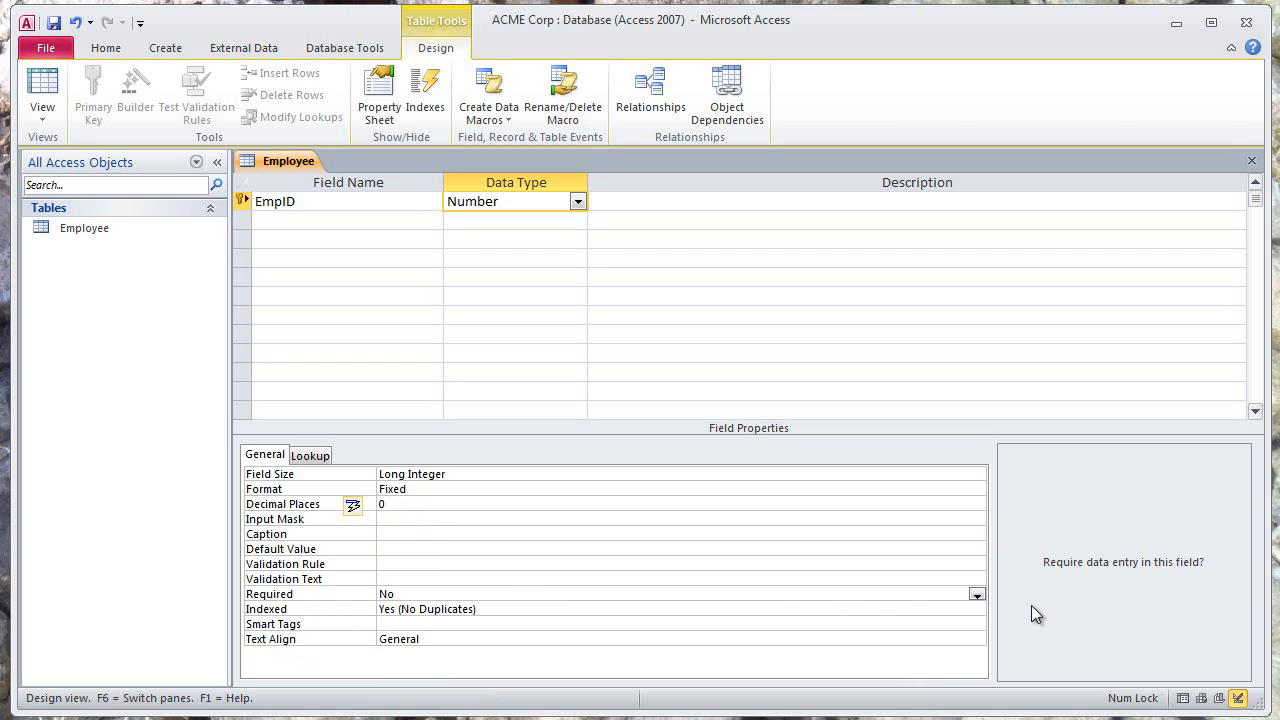
left_click(978, 593)
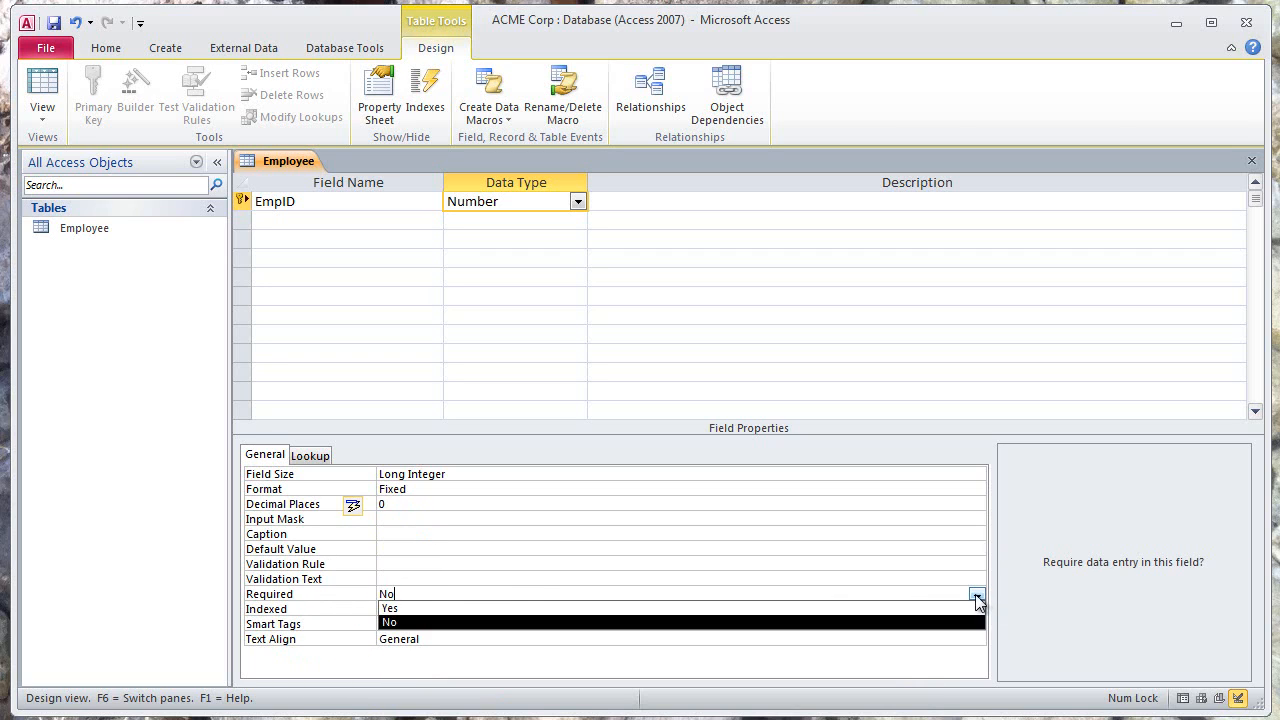
left_click(489, 608)
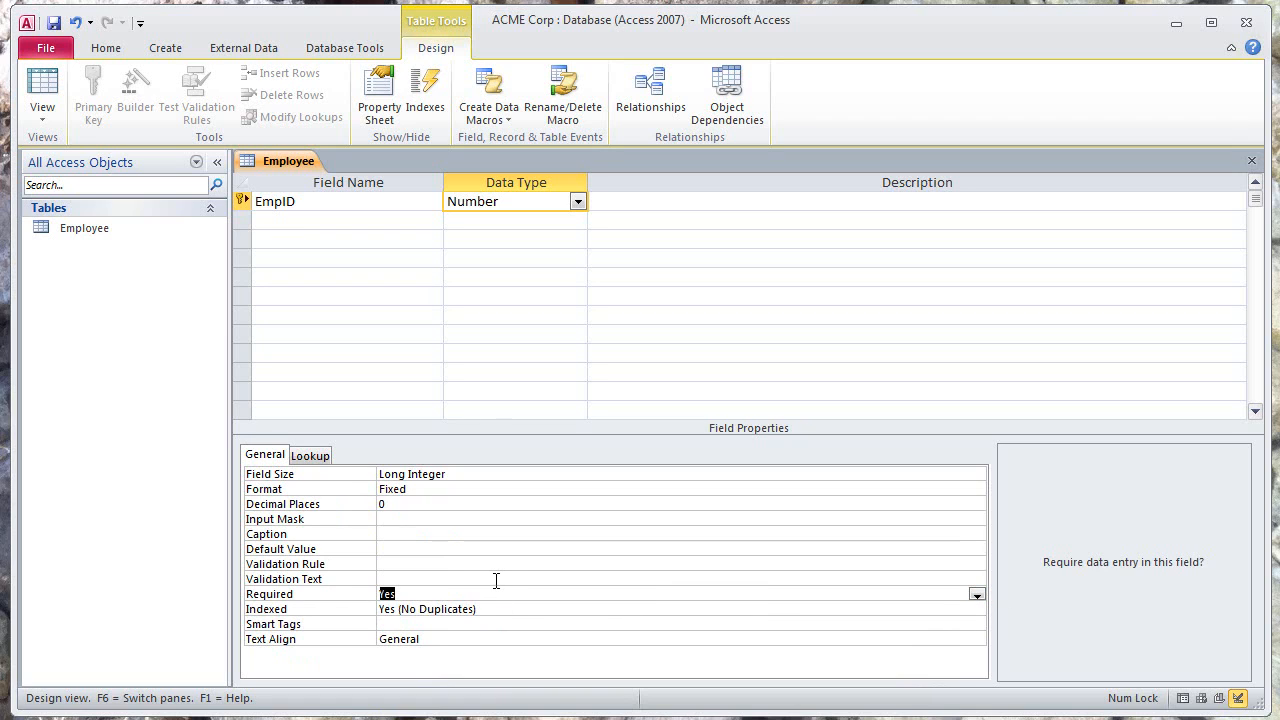
- Add a second field named FirstName with the Text data type below EmpID
left_click(297, 224)
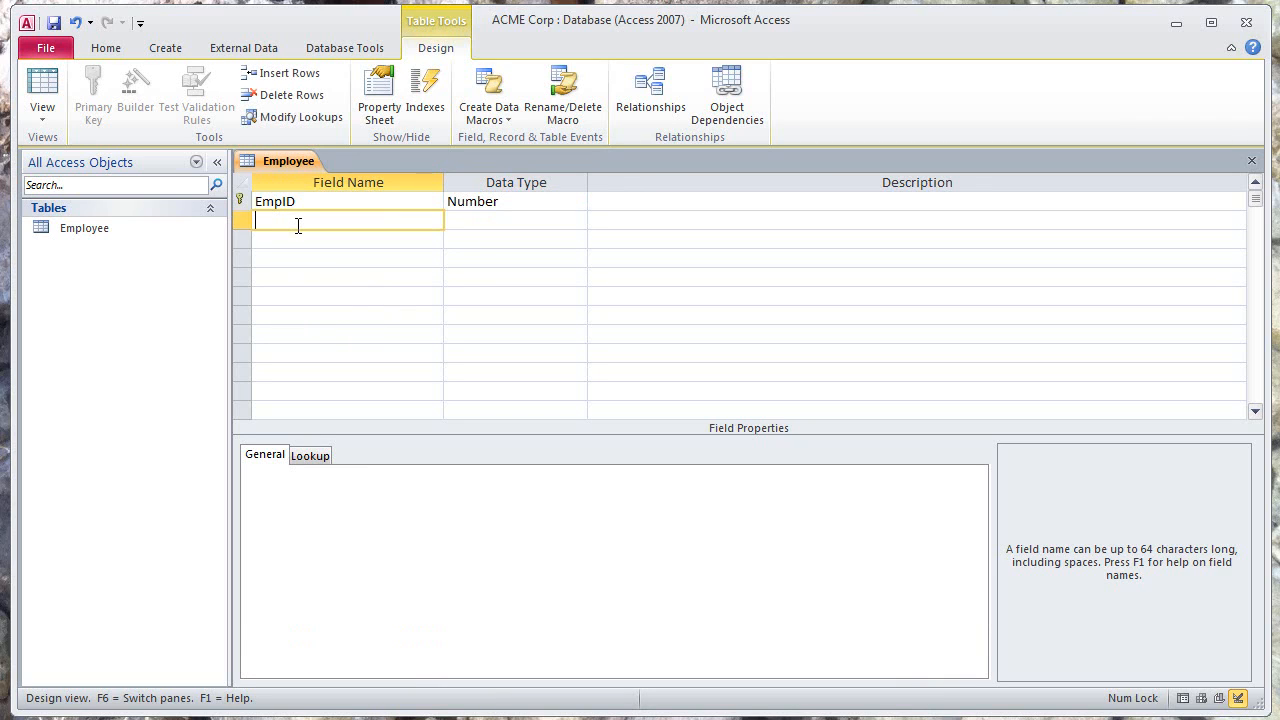
type("FirstName")
left_click(549, 220)
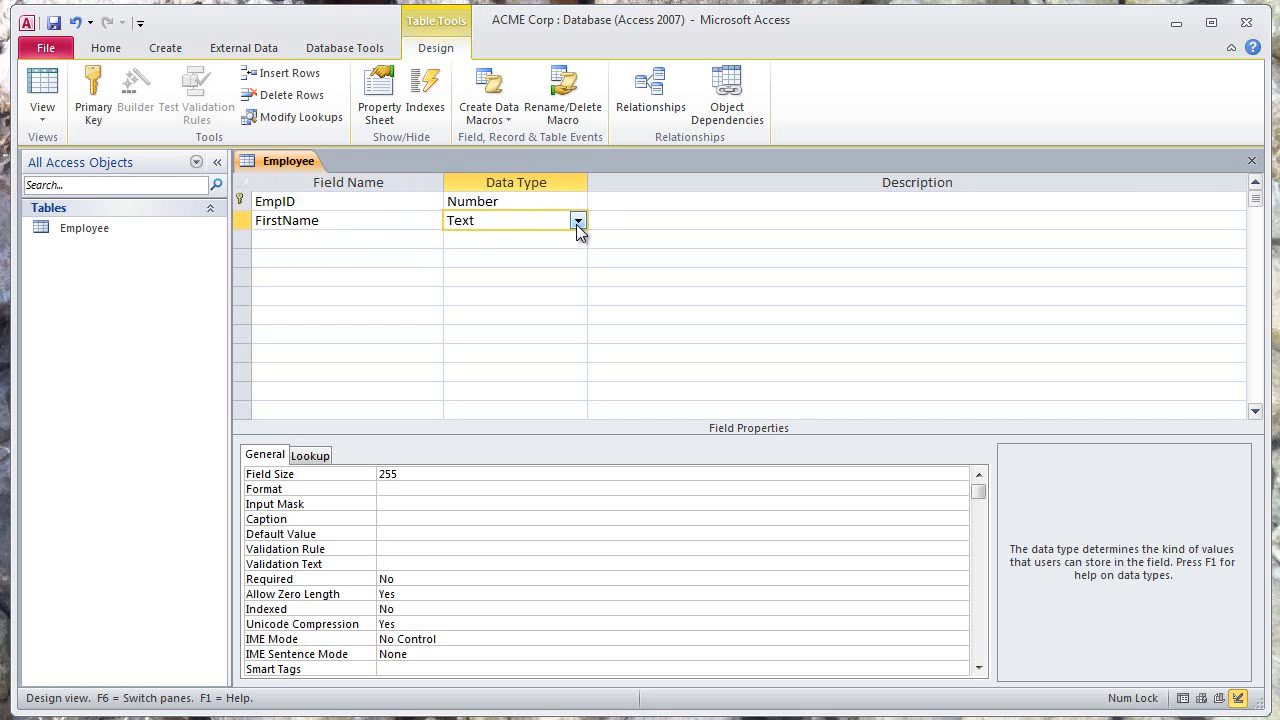
left_click(578, 221)
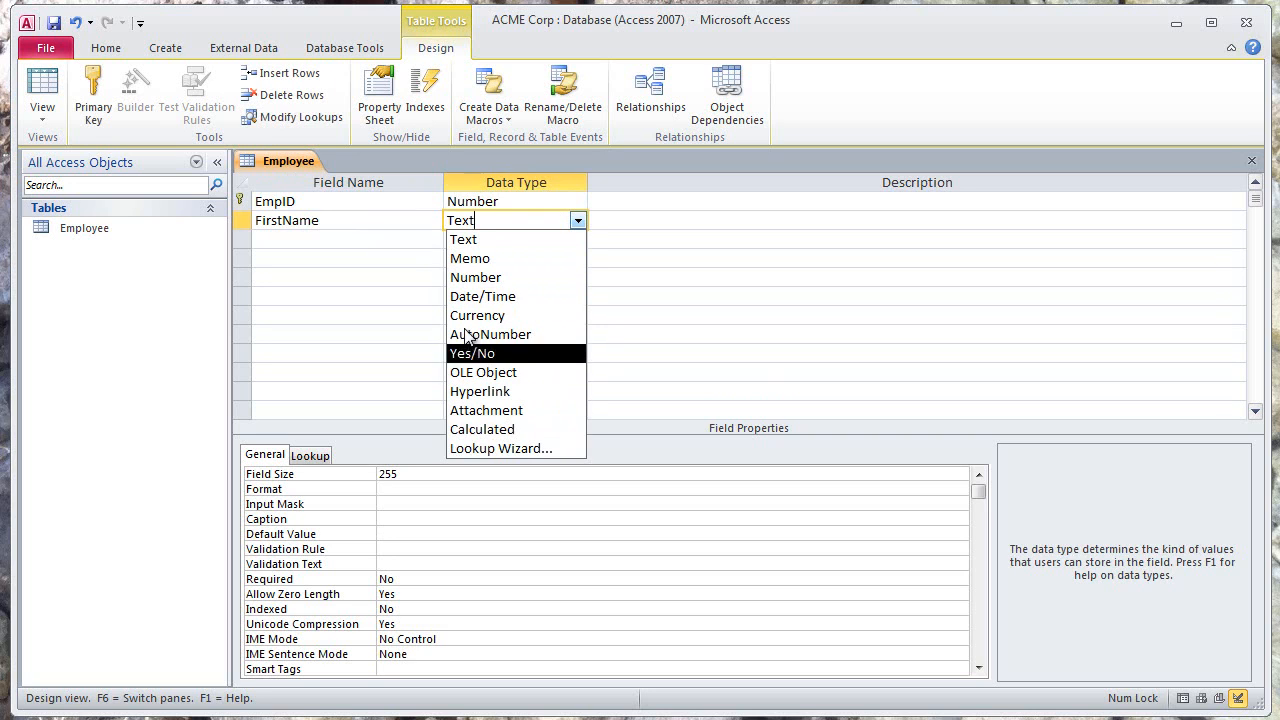
left_click(460, 246)
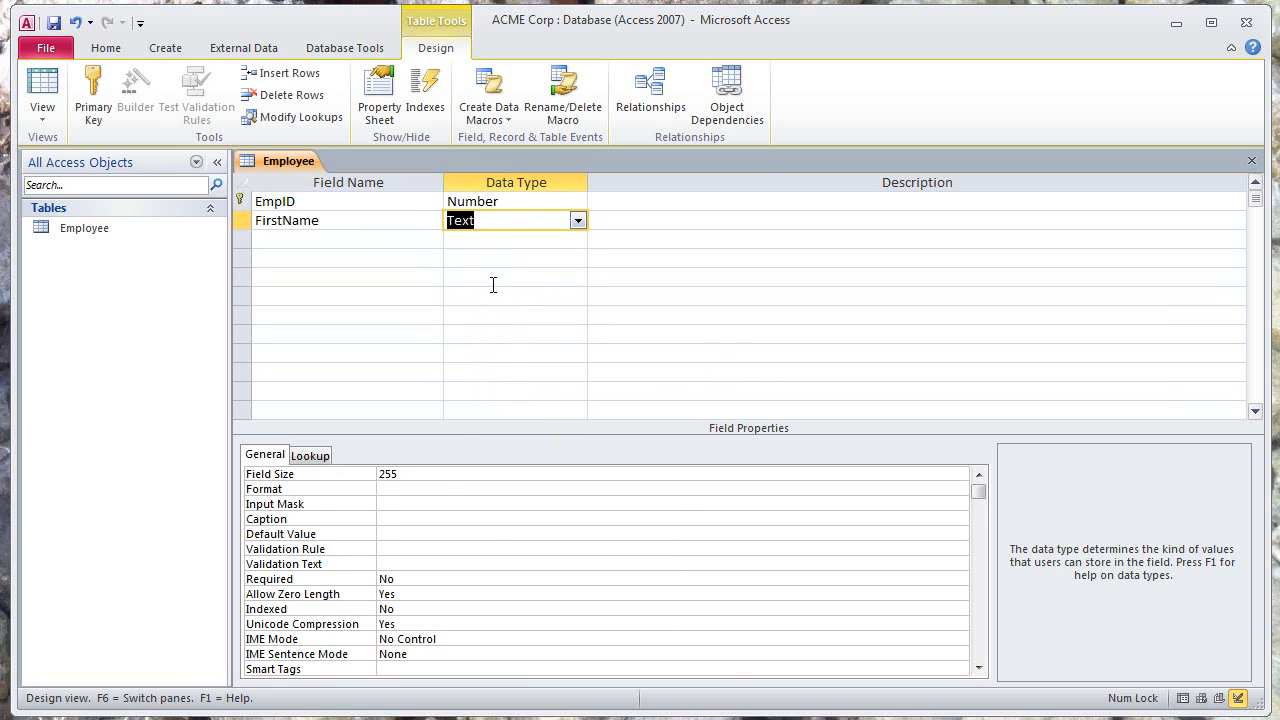
- Set the FirstName field's size to 15 characters
left_click(428, 473)
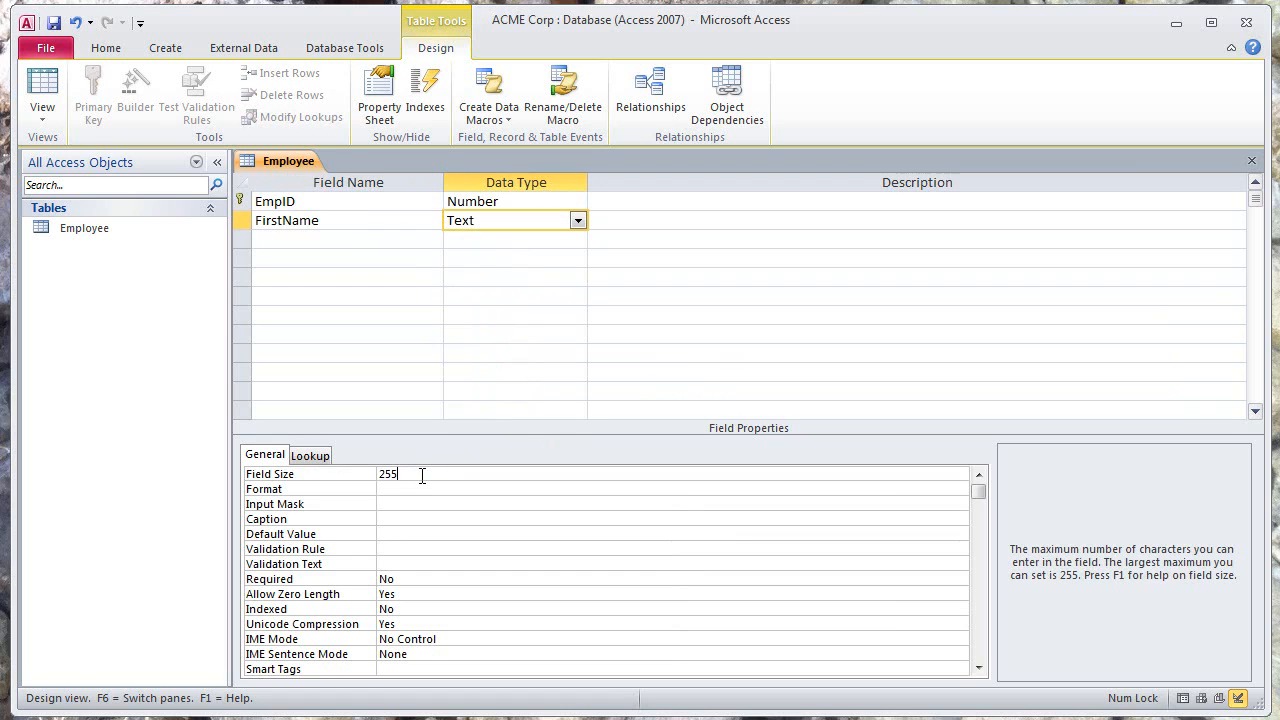
left_click_drag(422, 473, 387, 474)
key("Right")
key("Down")
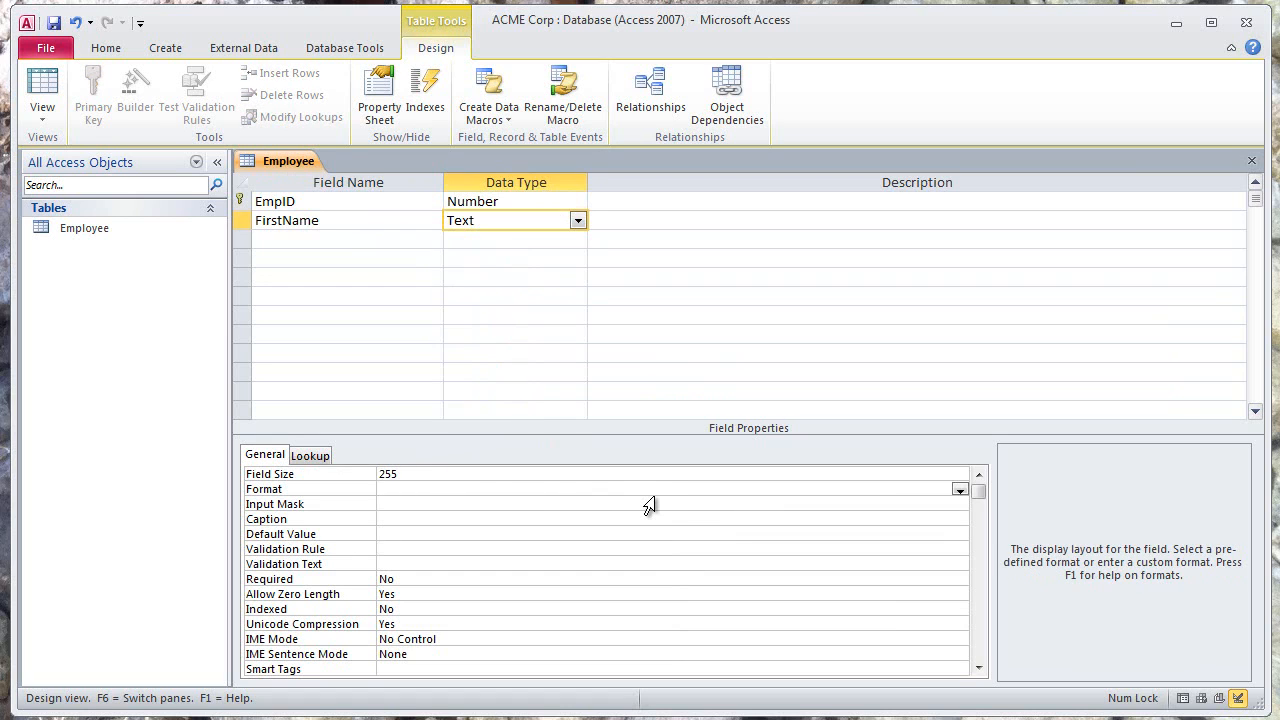
key("Up")
key("BackSpace")
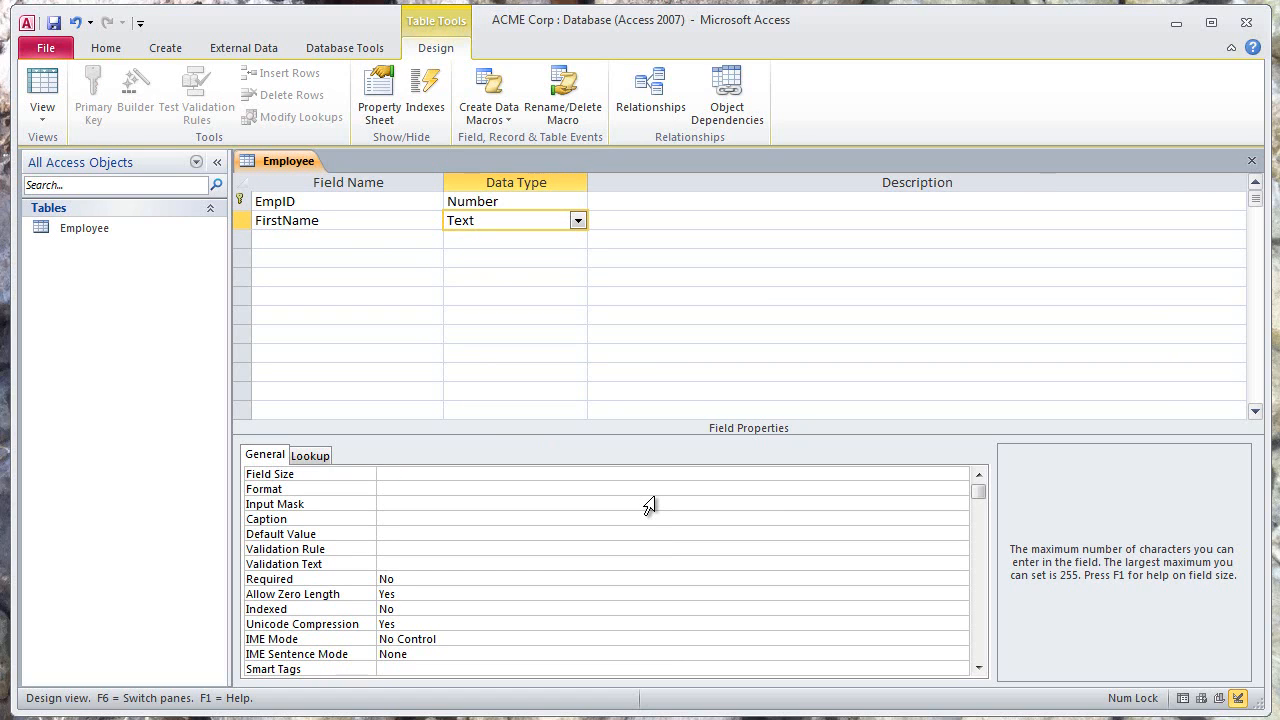
type("15")
- Choose No for the FirstName field's Required property
left_click(323, 570)
left_click(406, 580)
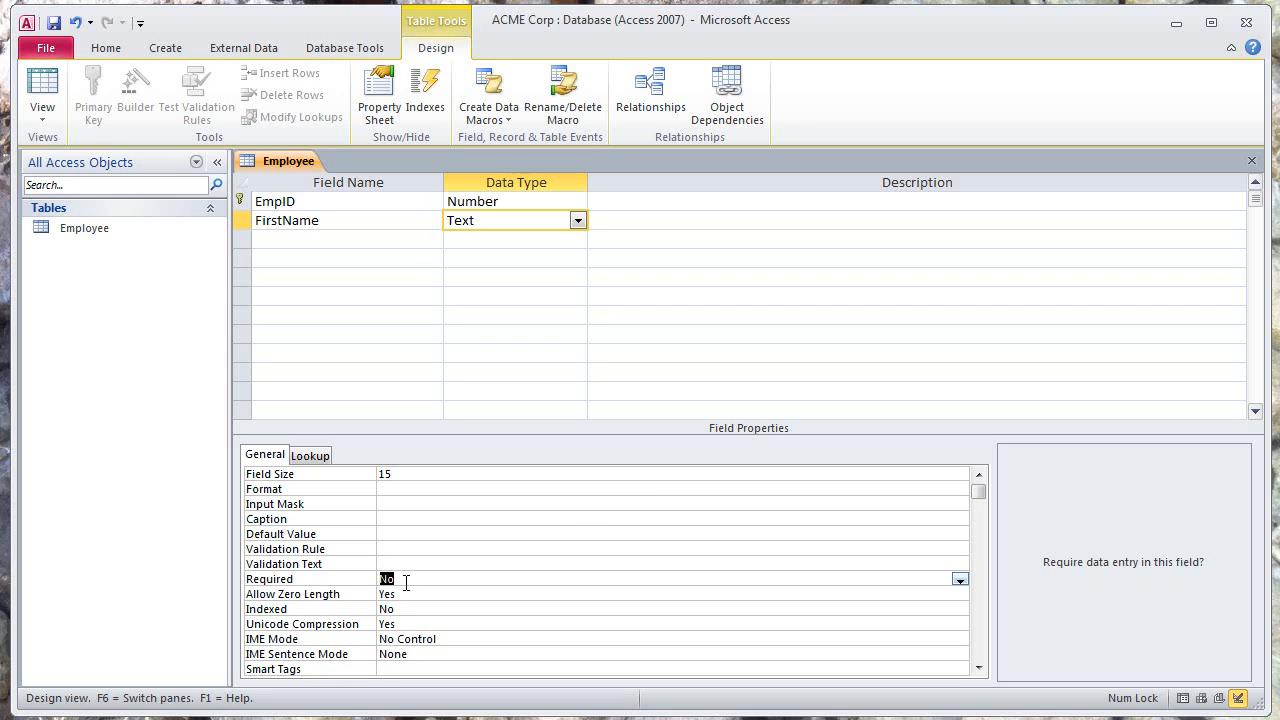
left_click(958, 580)
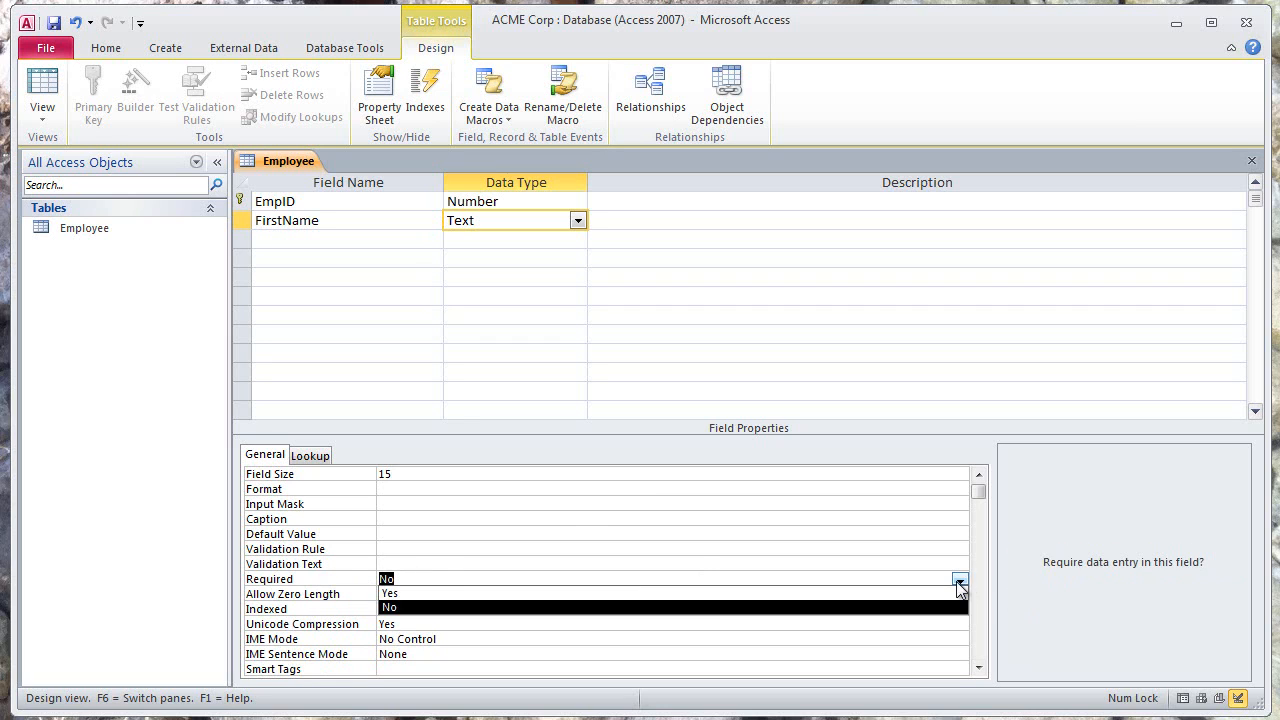
left_click(598, 617)
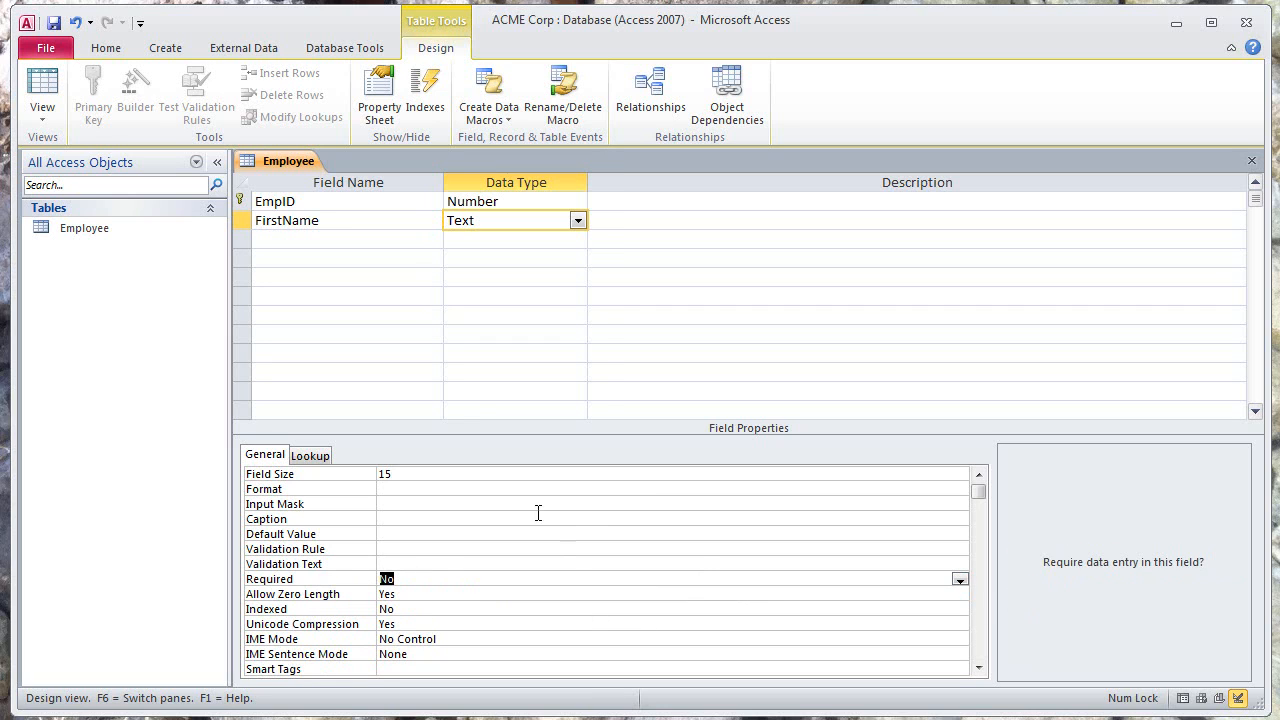
- Add a LastName field with the Text data type below FirstName
left_click(333, 248)
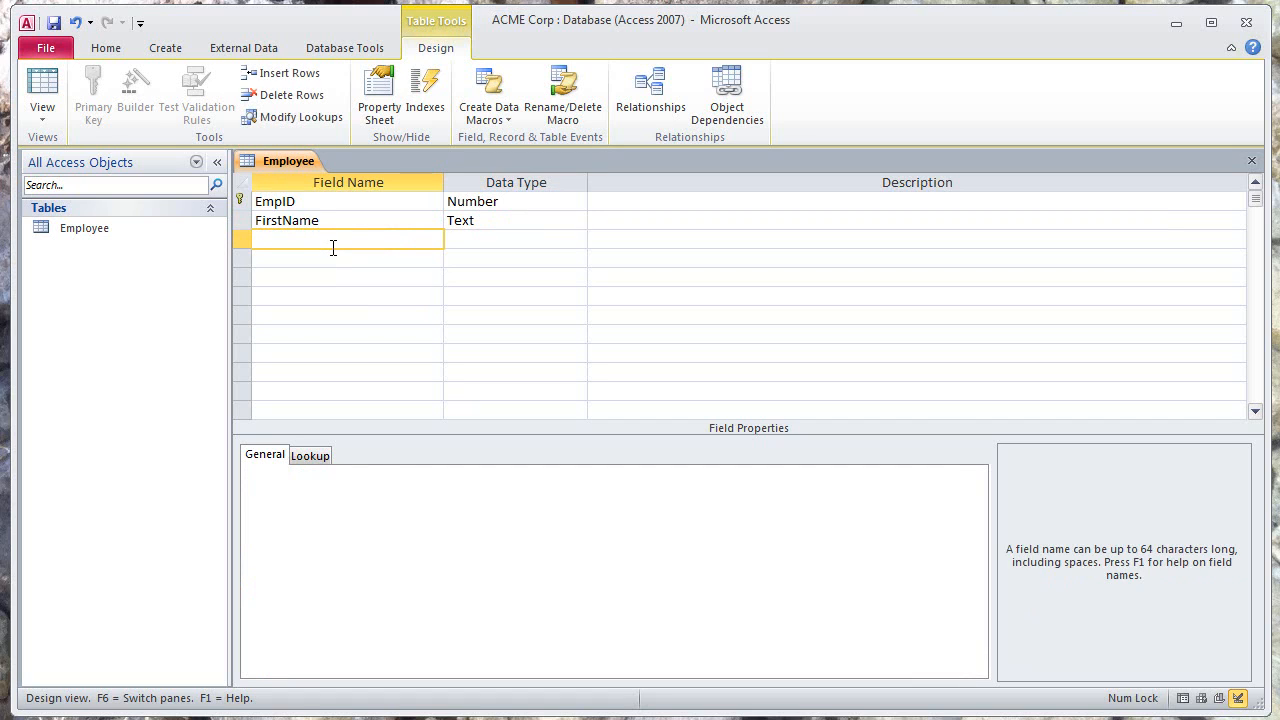
type("LastName")
left_click(469, 243)
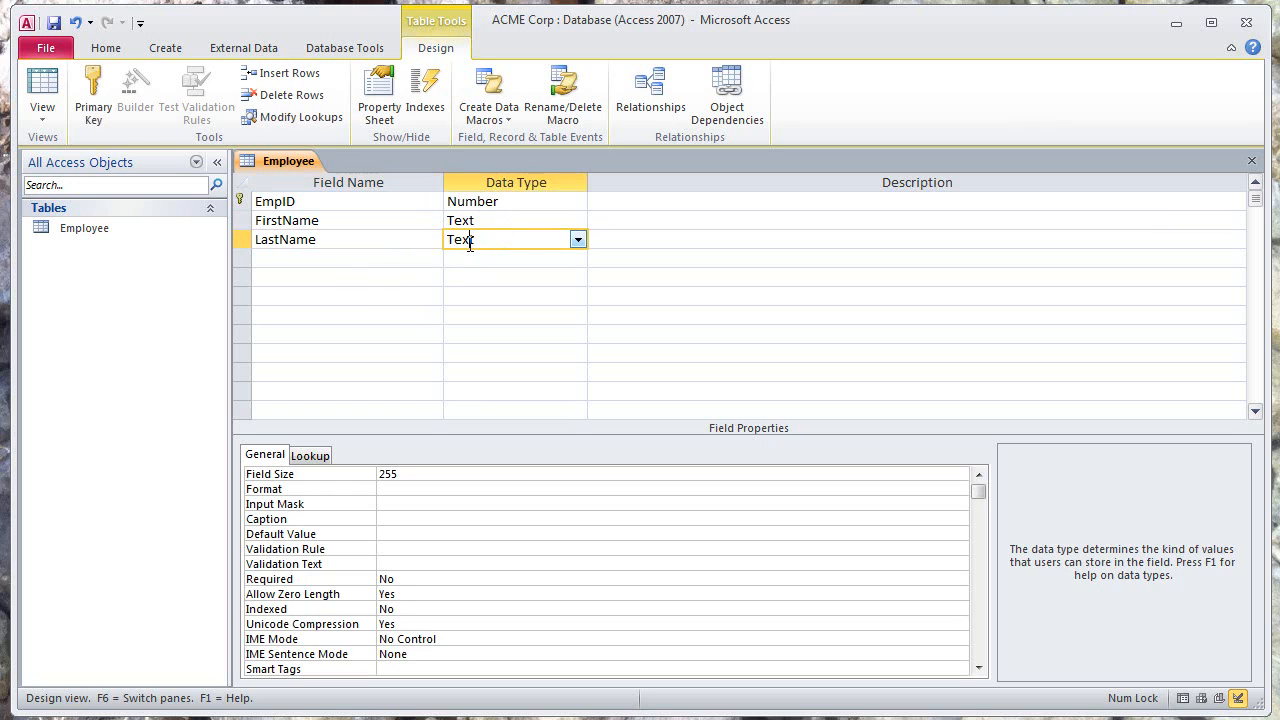
- Set the LastName field's size to 15 and its Required property to Yes
left_click(411, 476)
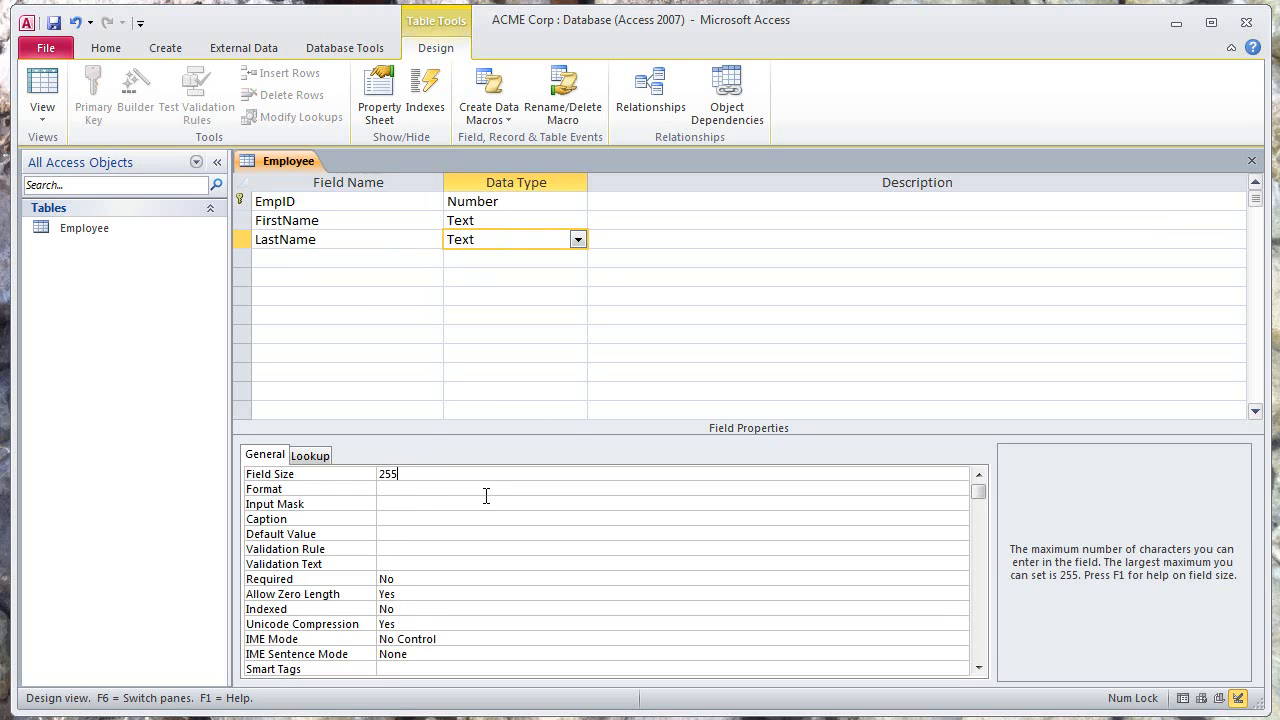
key("BackSpace")
key("BackSpace")
key("BackSpace")
type("15")
left_click(299, 581)
left_click(959, 580)
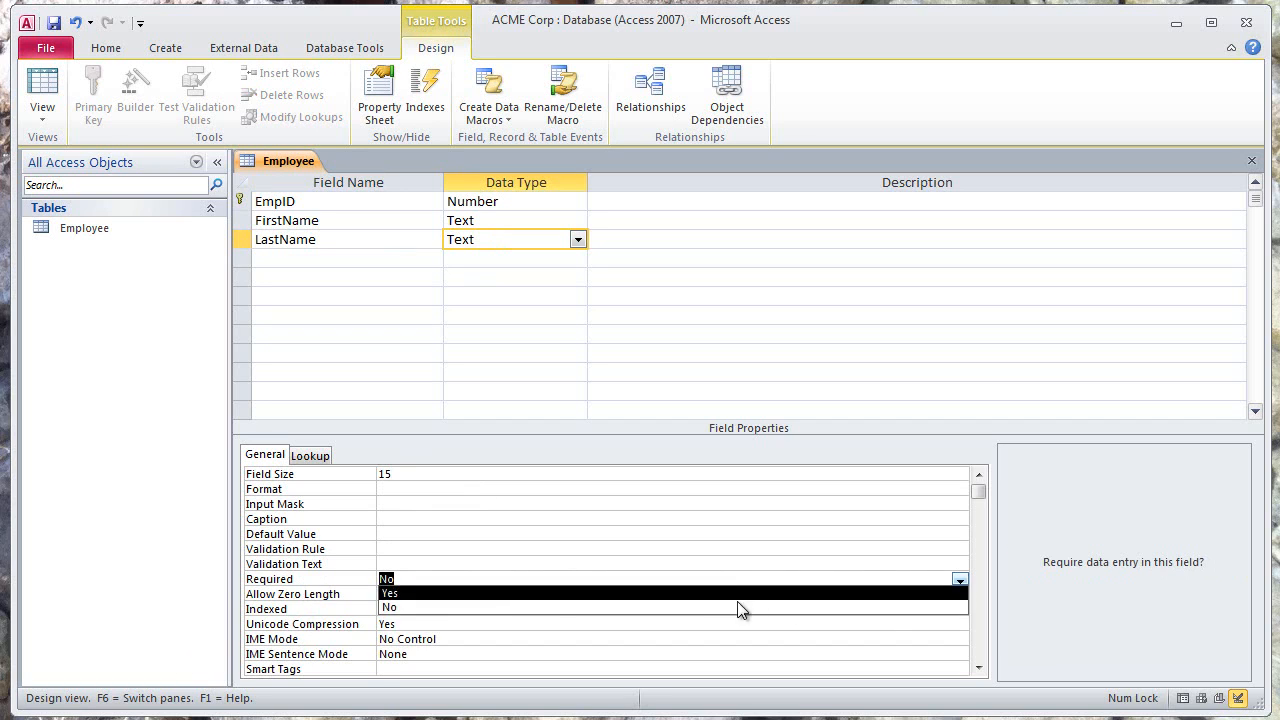
left_click(640, 594)
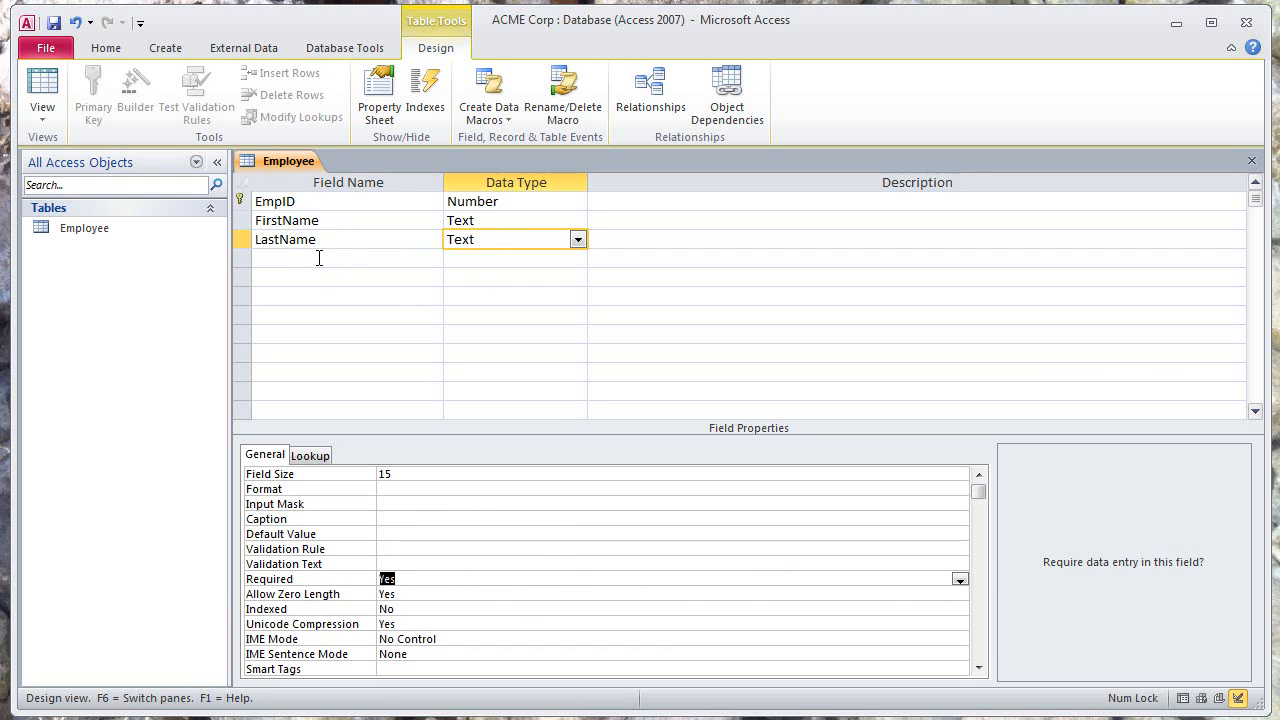
- Add a Salary field with the Currency data type below LastName
left_click(319, 258)
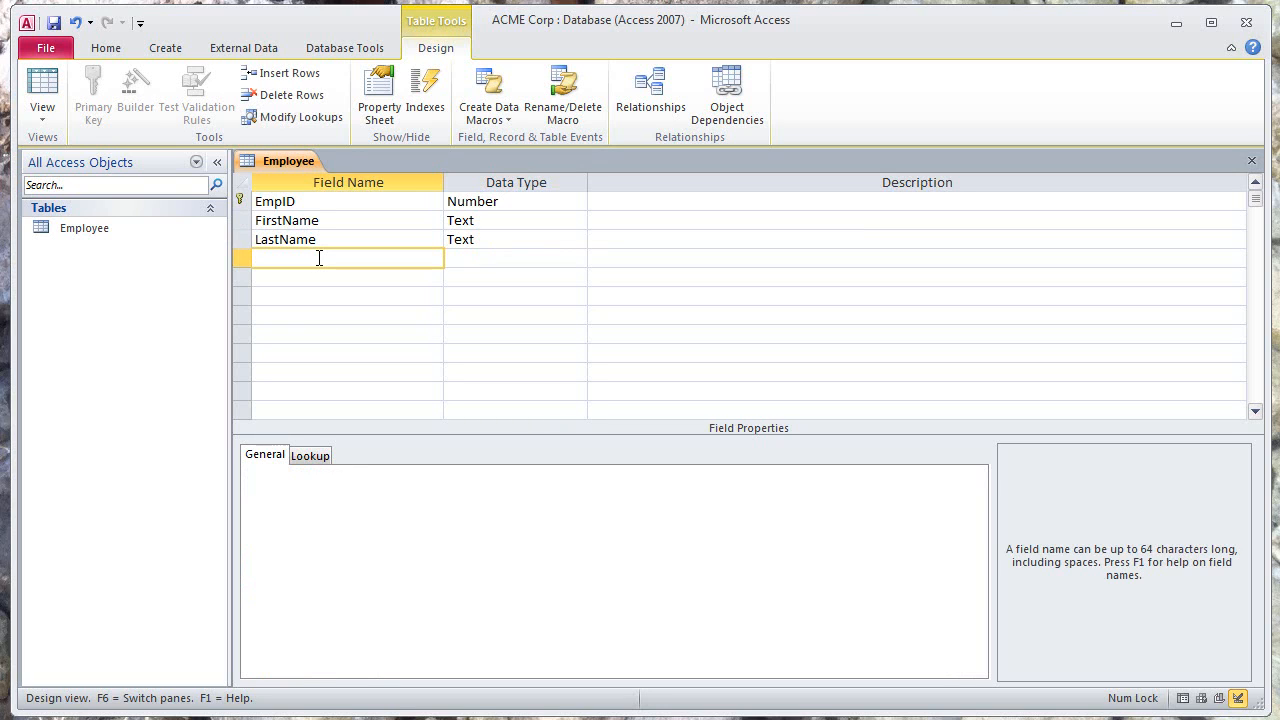
type("Salary")
left_click(491, 262)
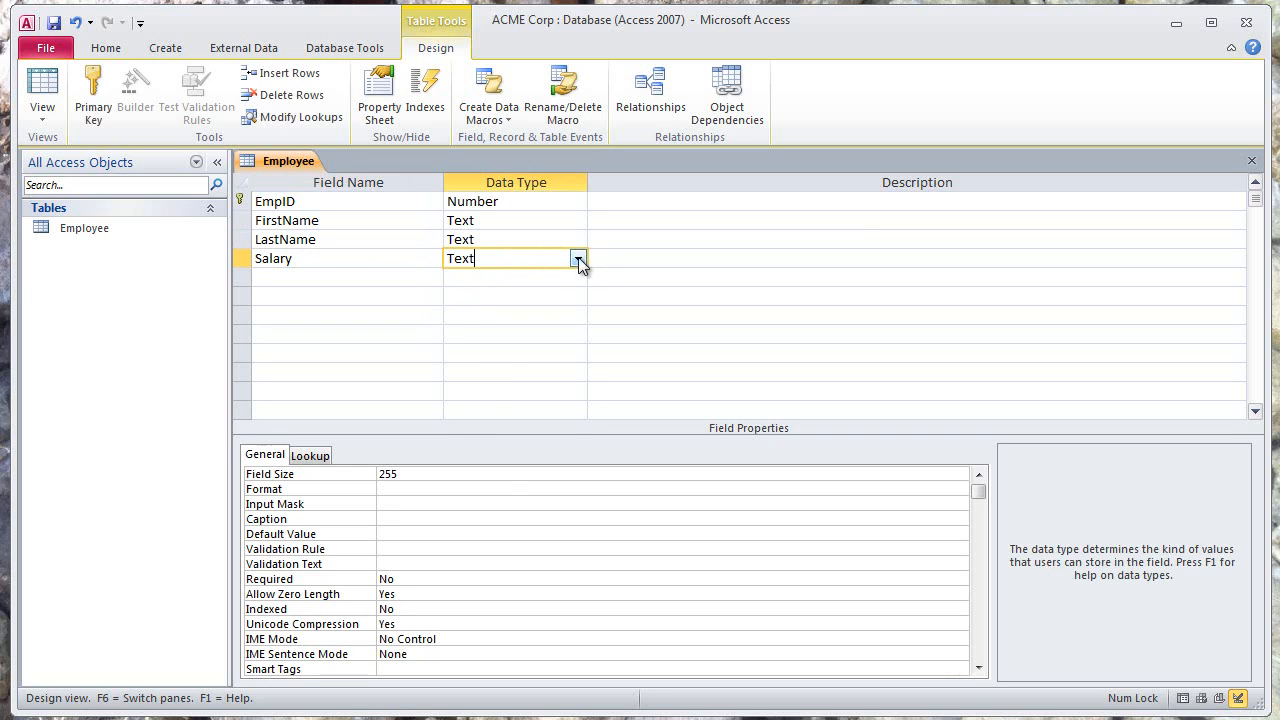
left_click(578, 258)
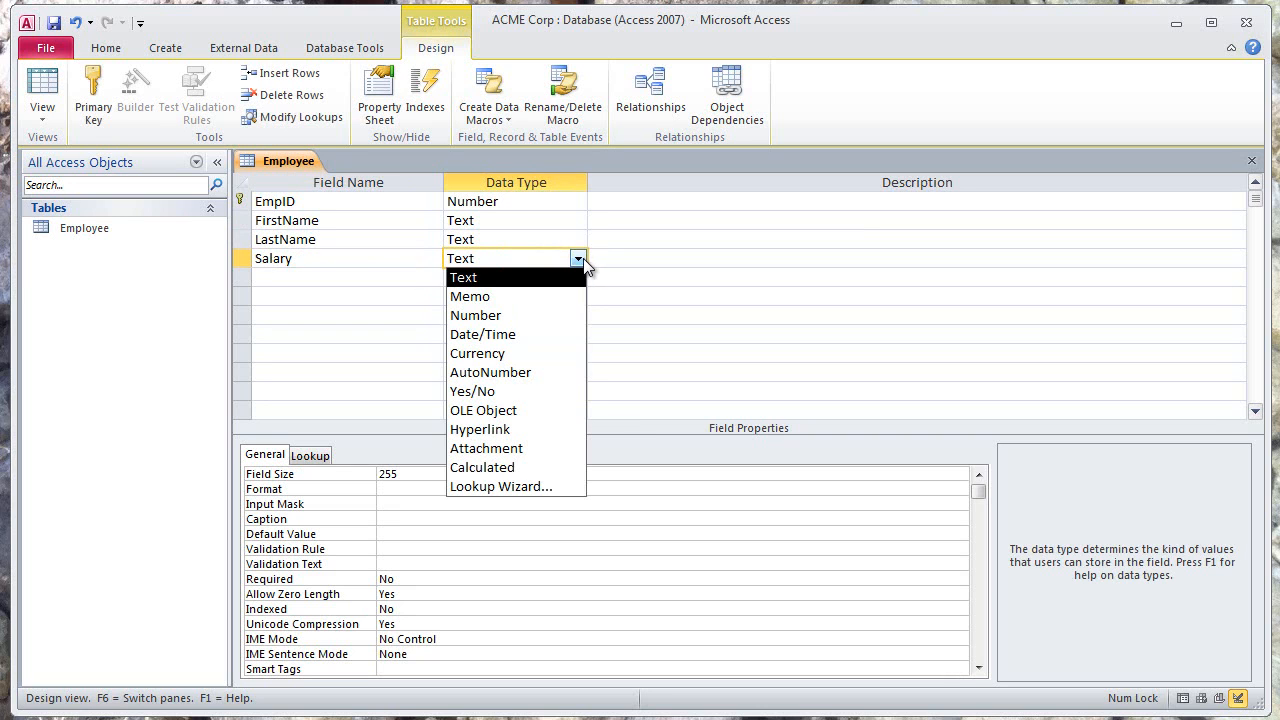
left_click(515, 353)
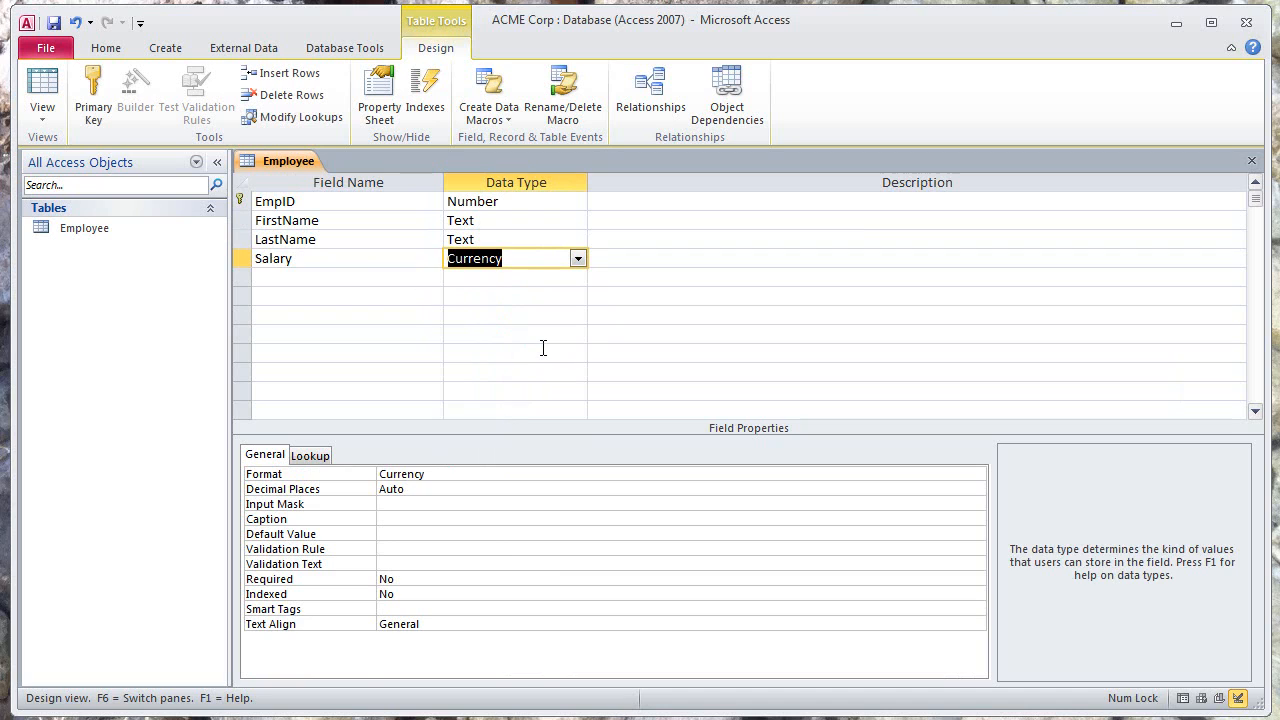
- Choose a fixed number of decimal places for the Salary field
left_click(336, 487)
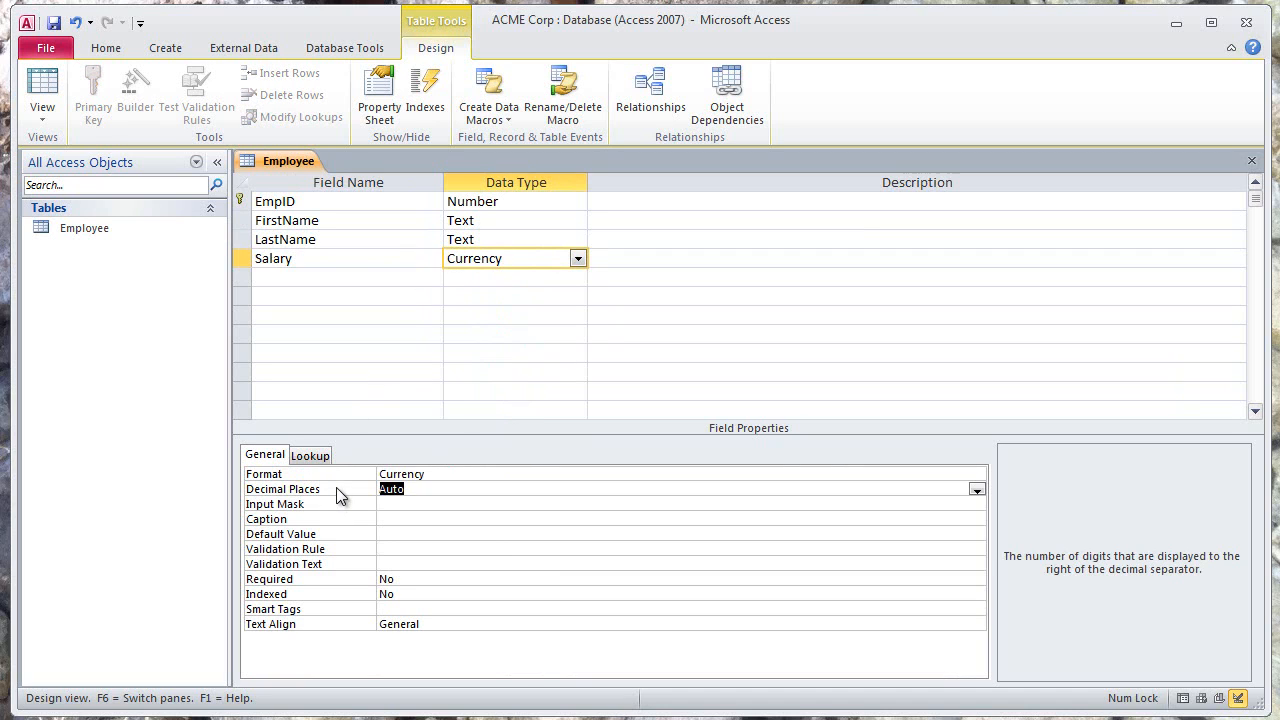
left_click(976, 490)
left_click(521, 546)
- Add a Department field with the Text data type below Salary and set its field size to 5
left_click(334, 280)
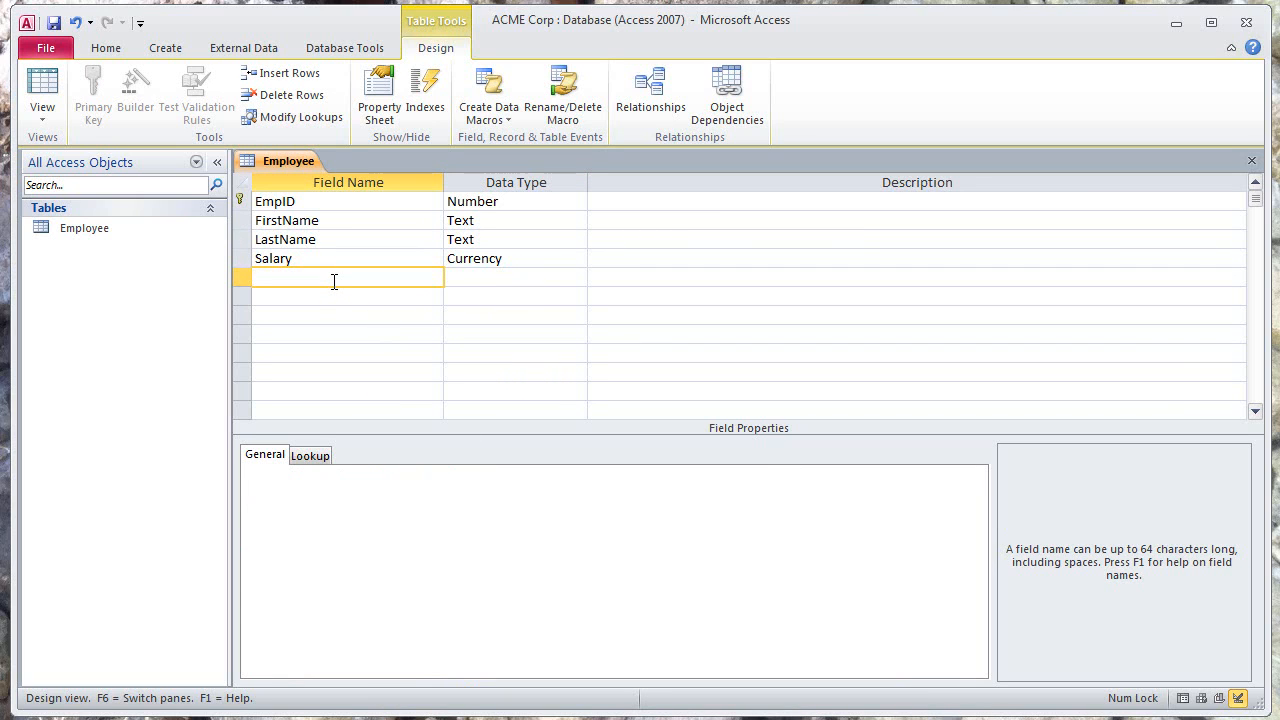
type("Department")
left_click(511, 277)
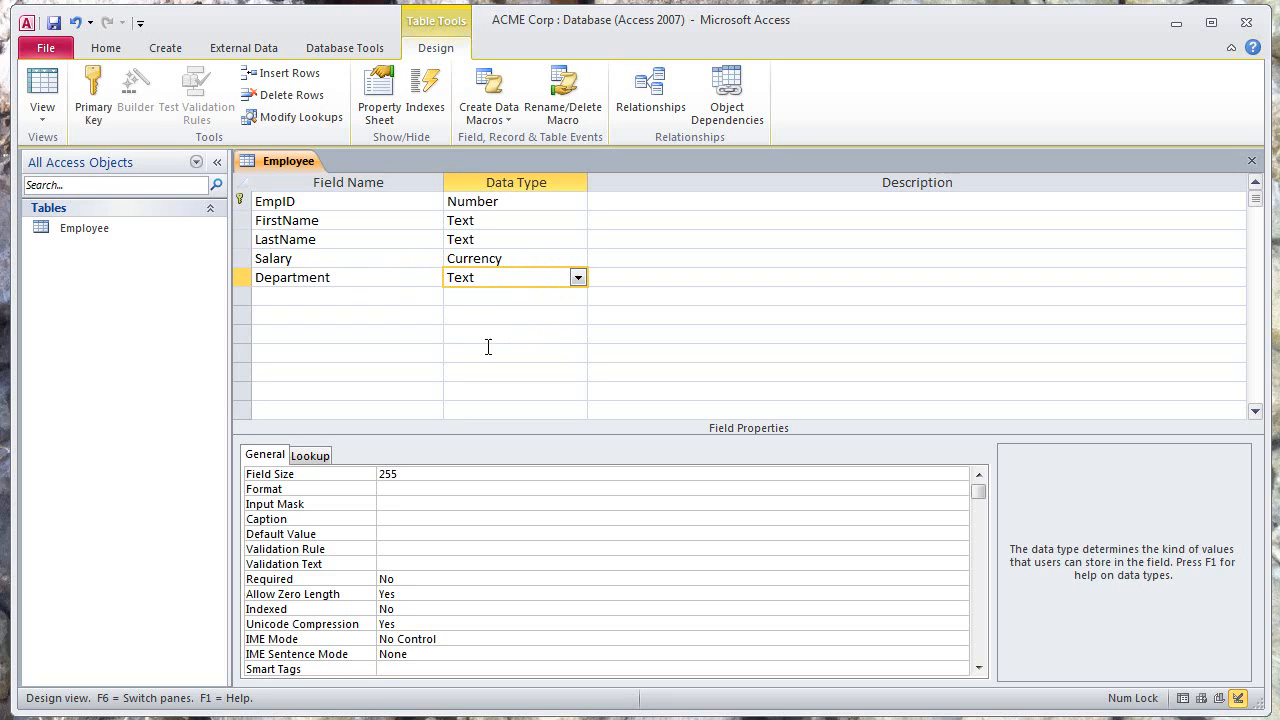
left_click_drag(425, 476, 381, 482)
type("5")
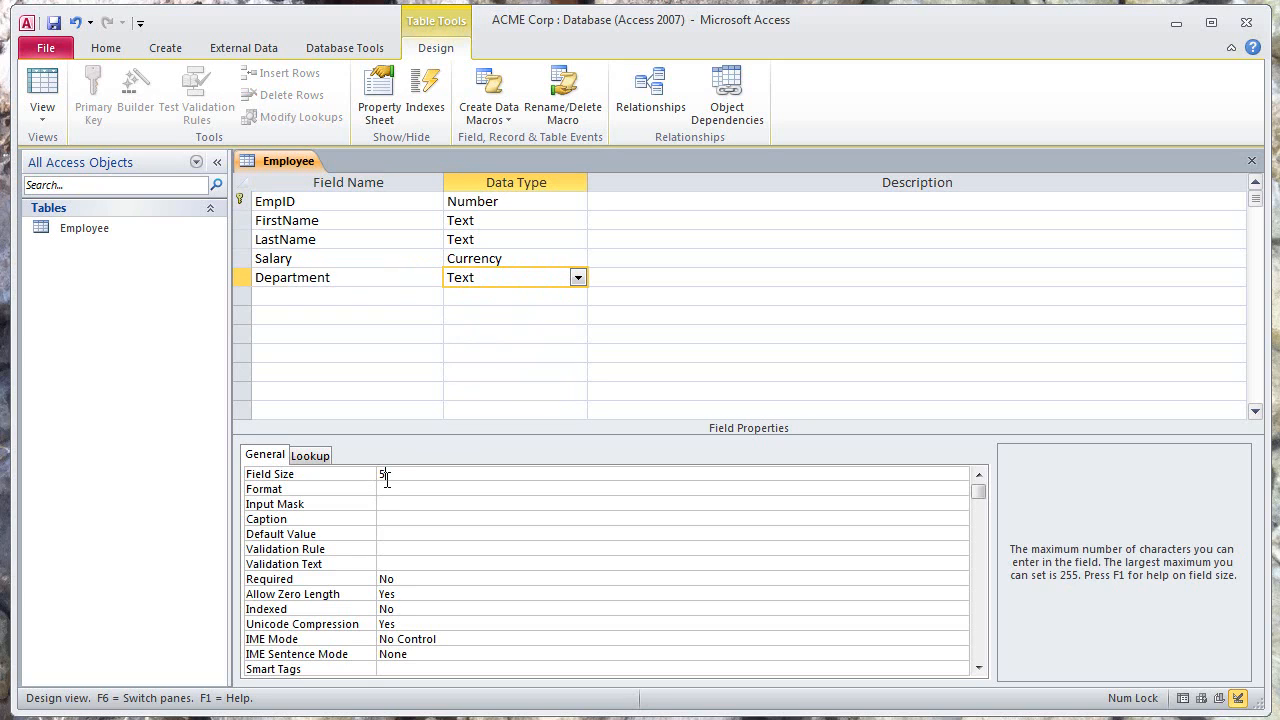
- Add a HireDate field with the Date/Time data type below Department
left_click(336, 297)
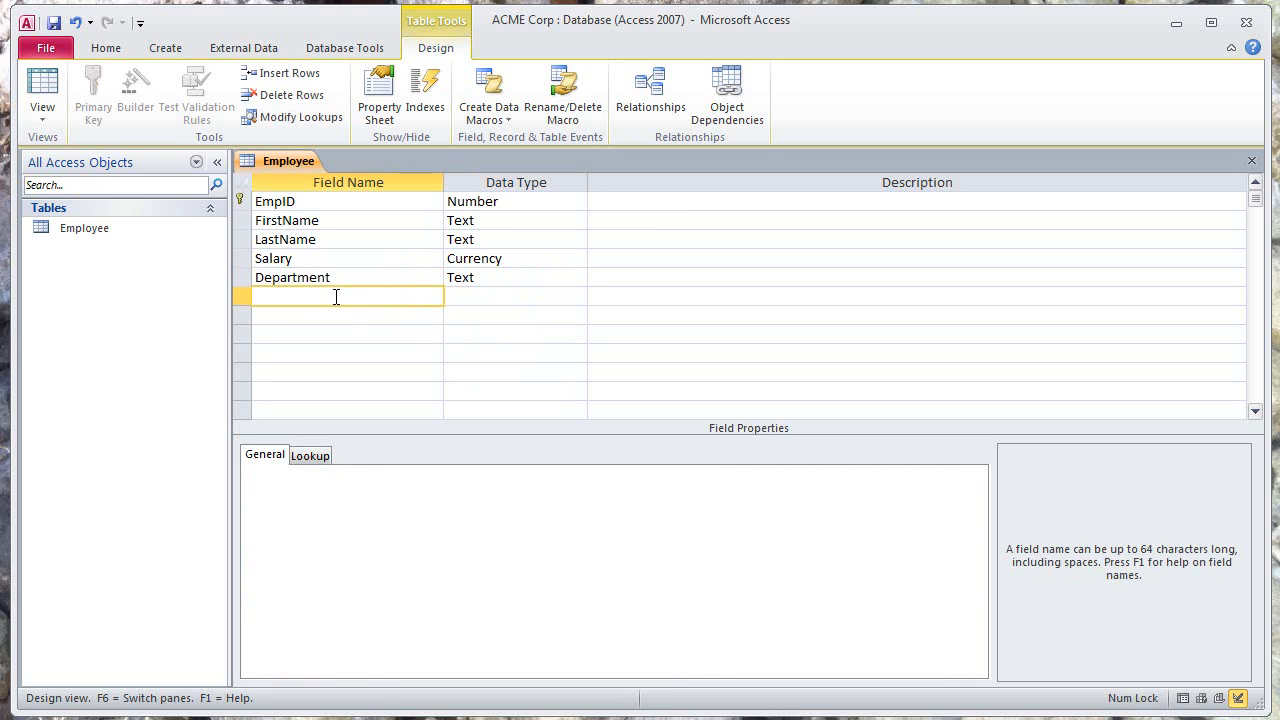
type("HireDate")
left_click(577, 297)
left_click(578, 297)
left_click(519, 373)
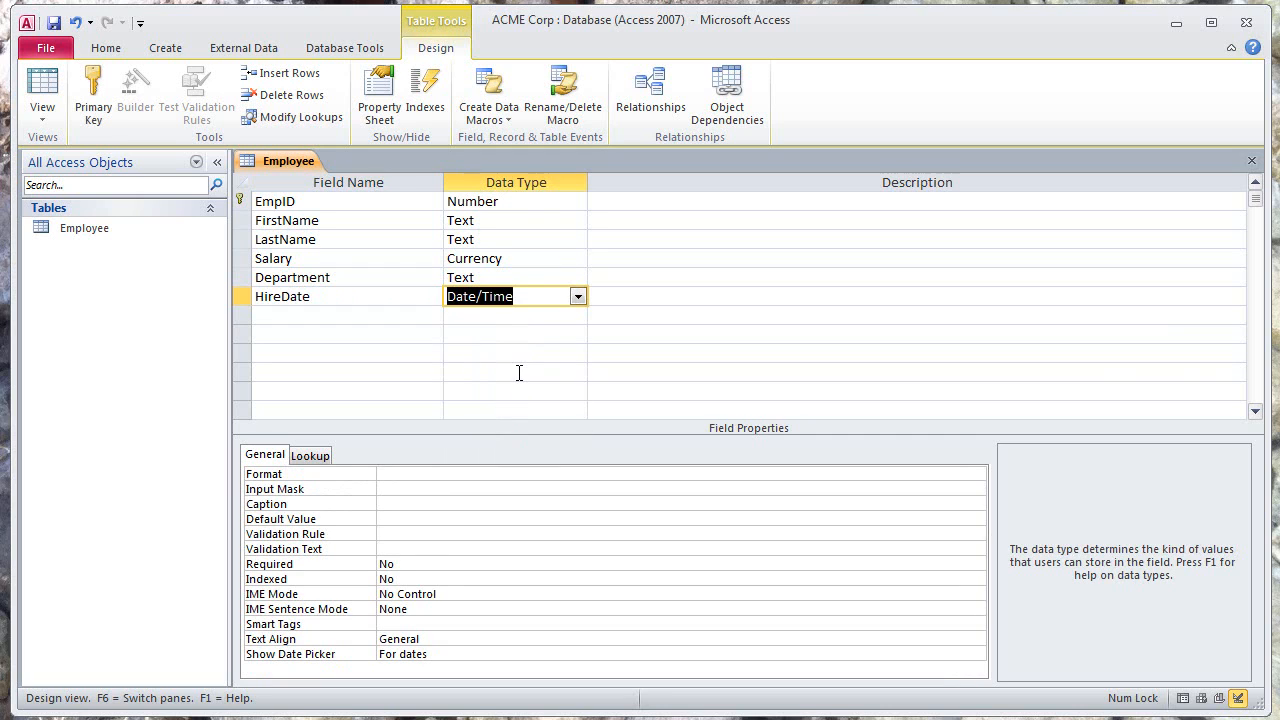
- Set the HireDate field's format to Medium Date
left_click(328, 475)
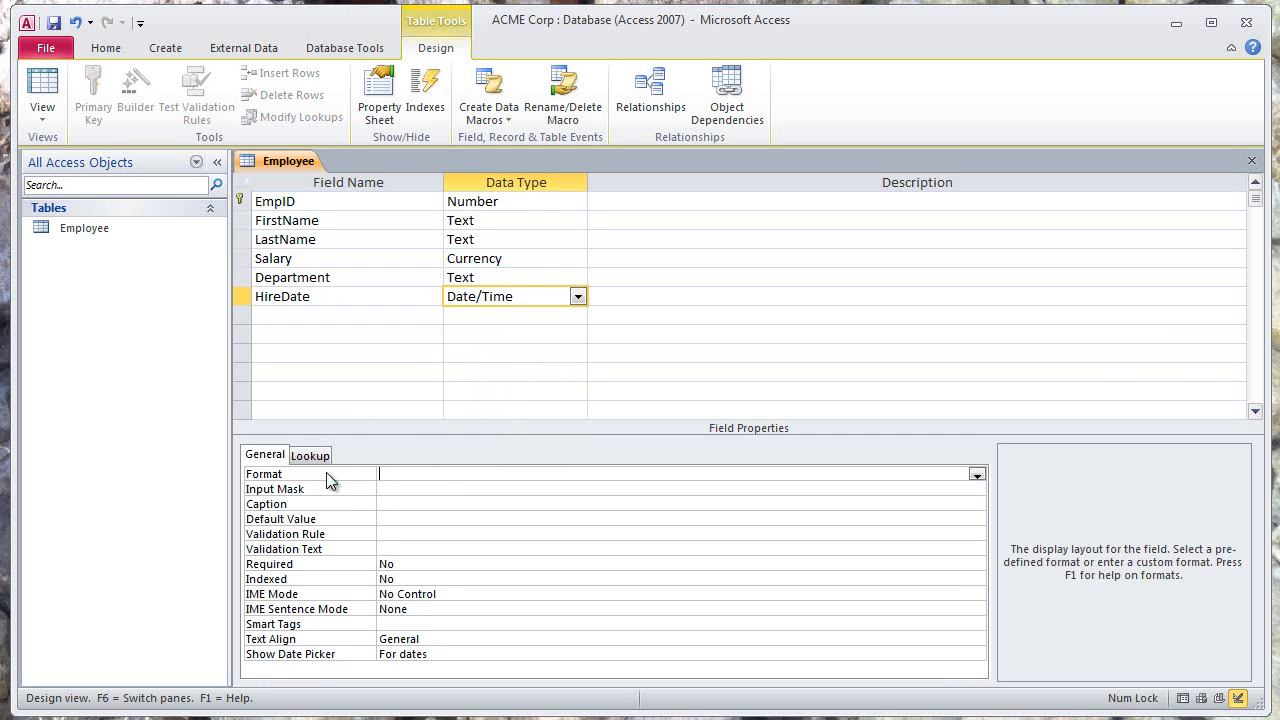
left_click(976, 475)
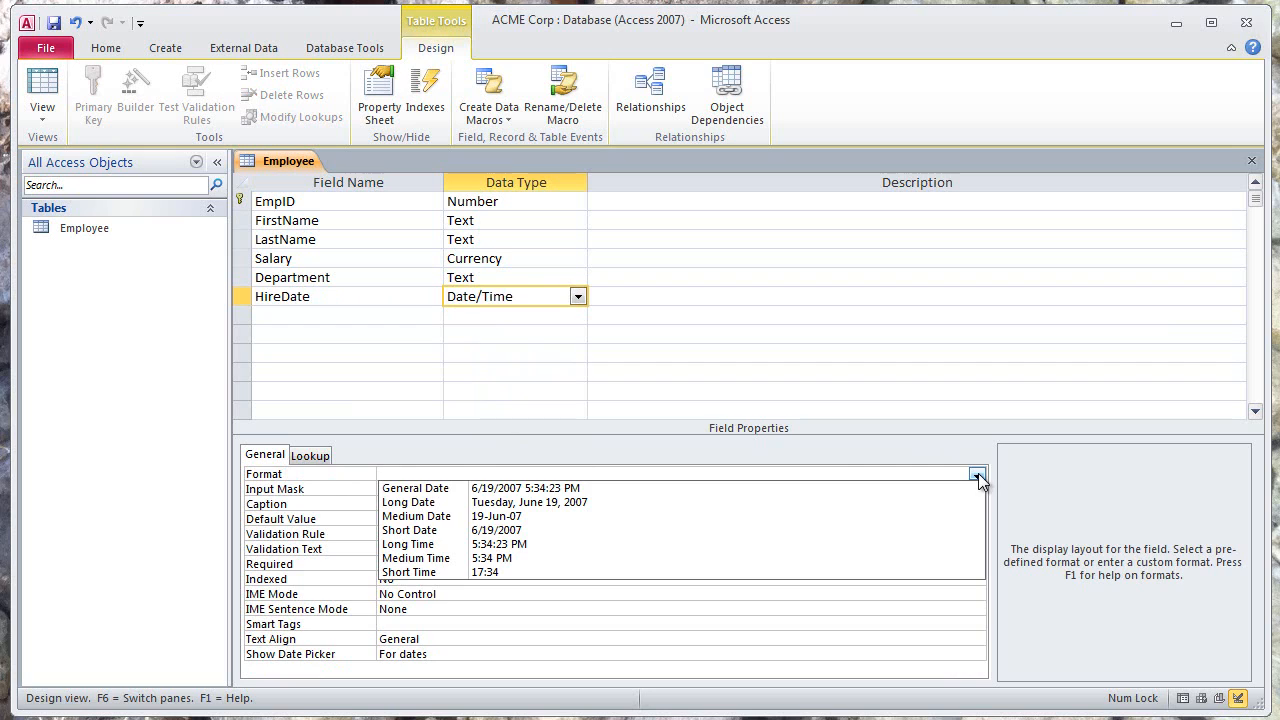
left_click(549, 517)
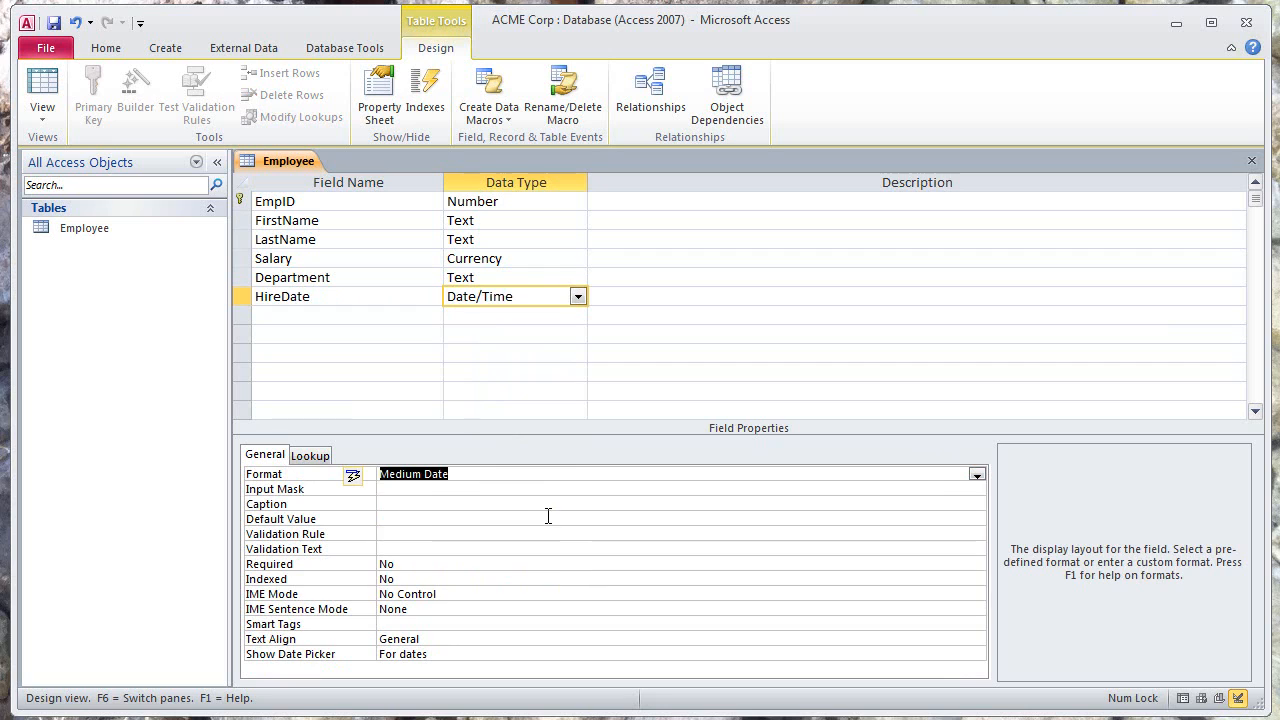
- Add a Married field with the Yes/No data type below HireDate
left_click(327, 314)
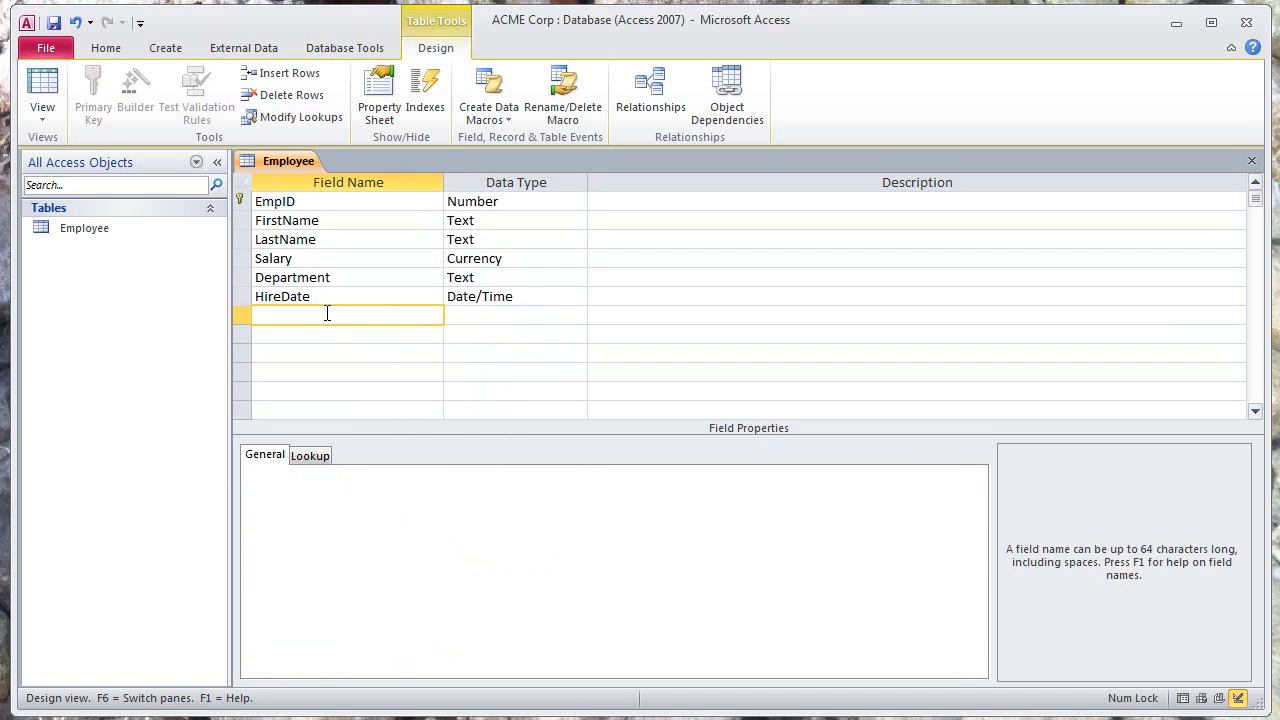
type("Married")
left_click(477, 314)
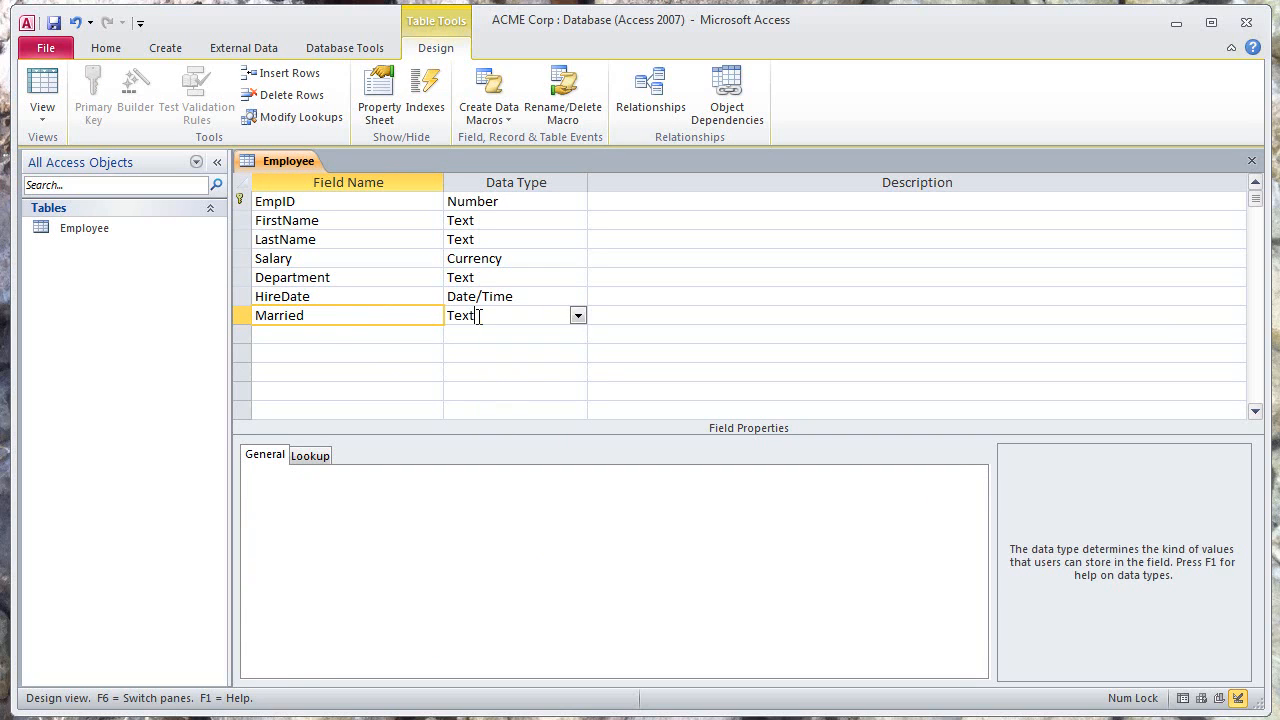
left_click(577, 315)
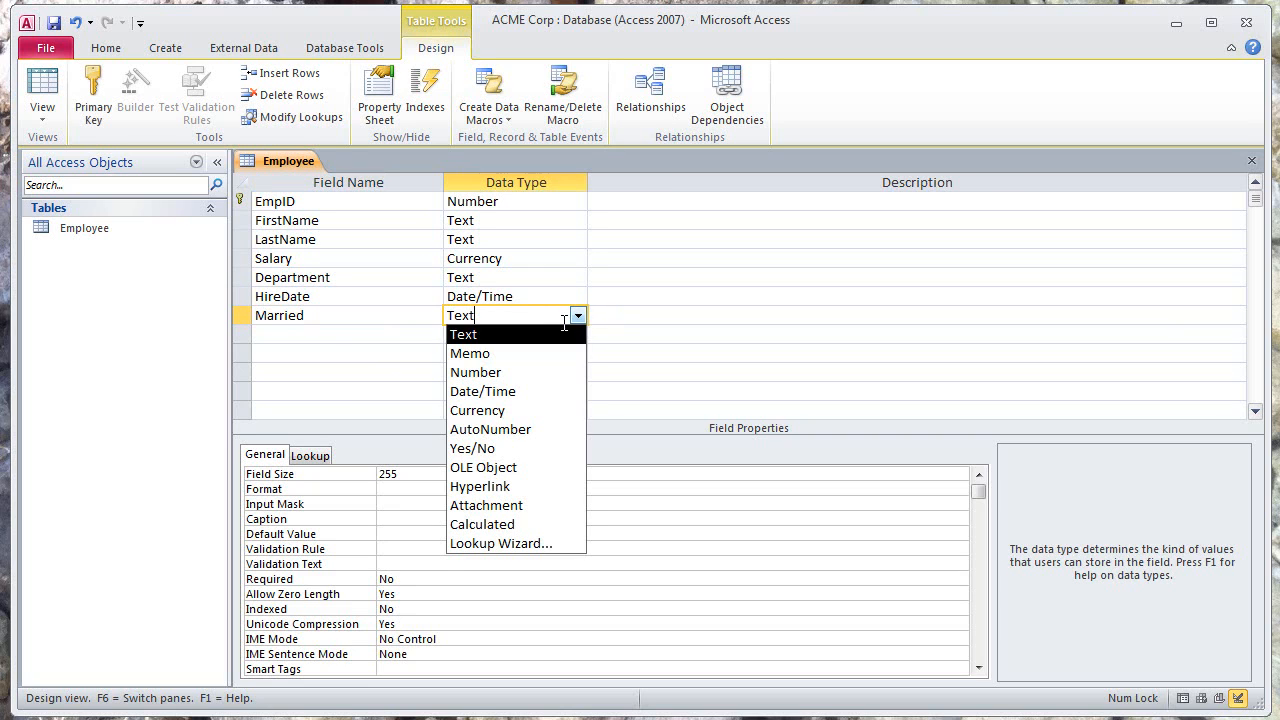
left_click(501, 449)
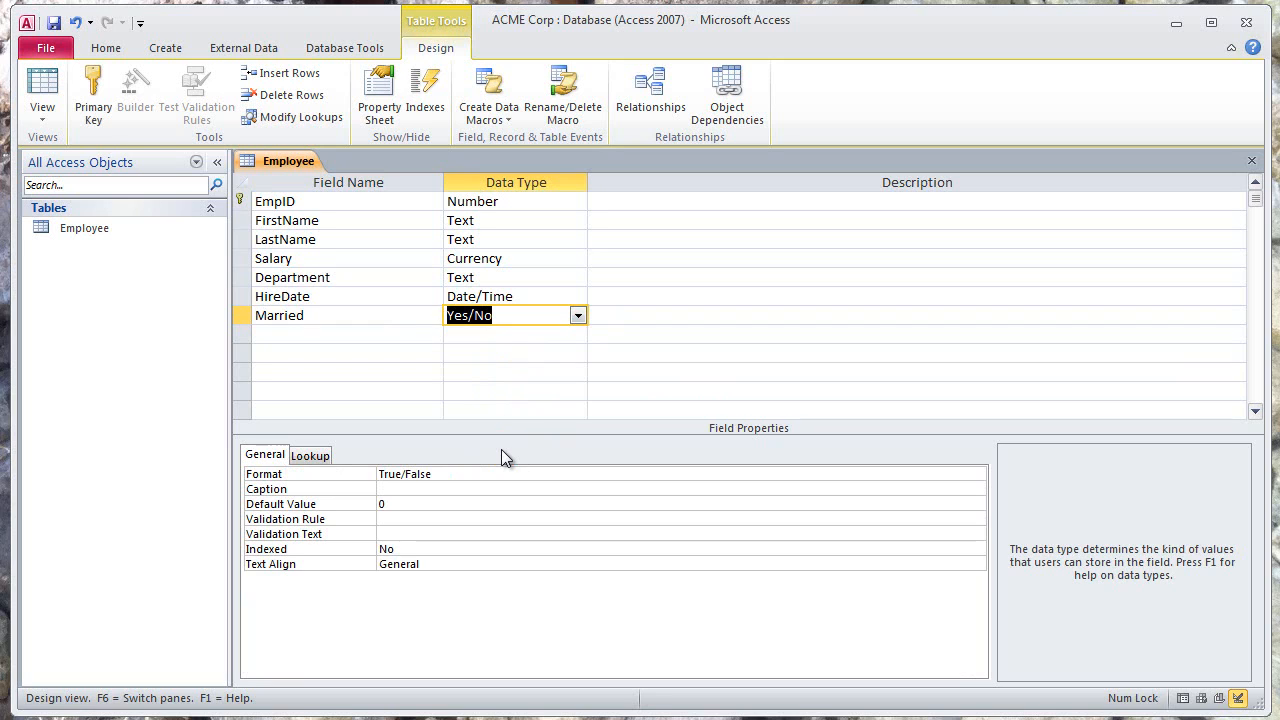
- Add a Gender field with the Text data type below Married
left_click(343, 332)
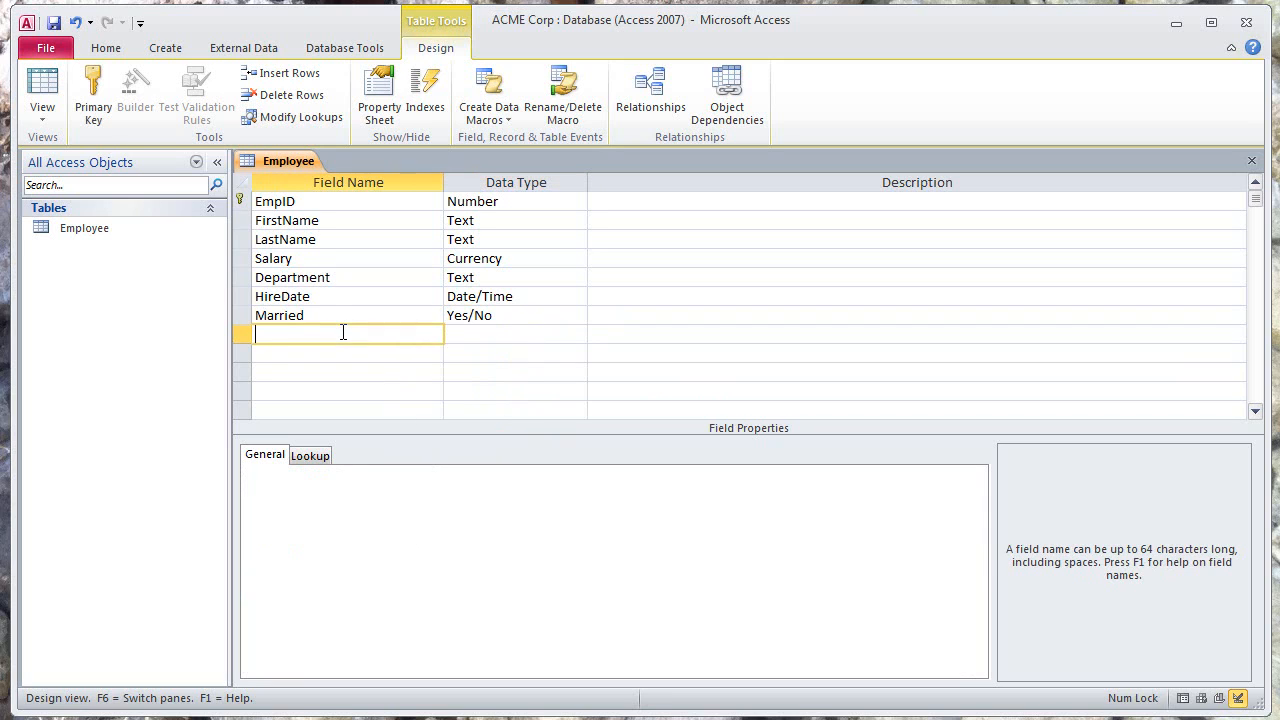
type("Gender")
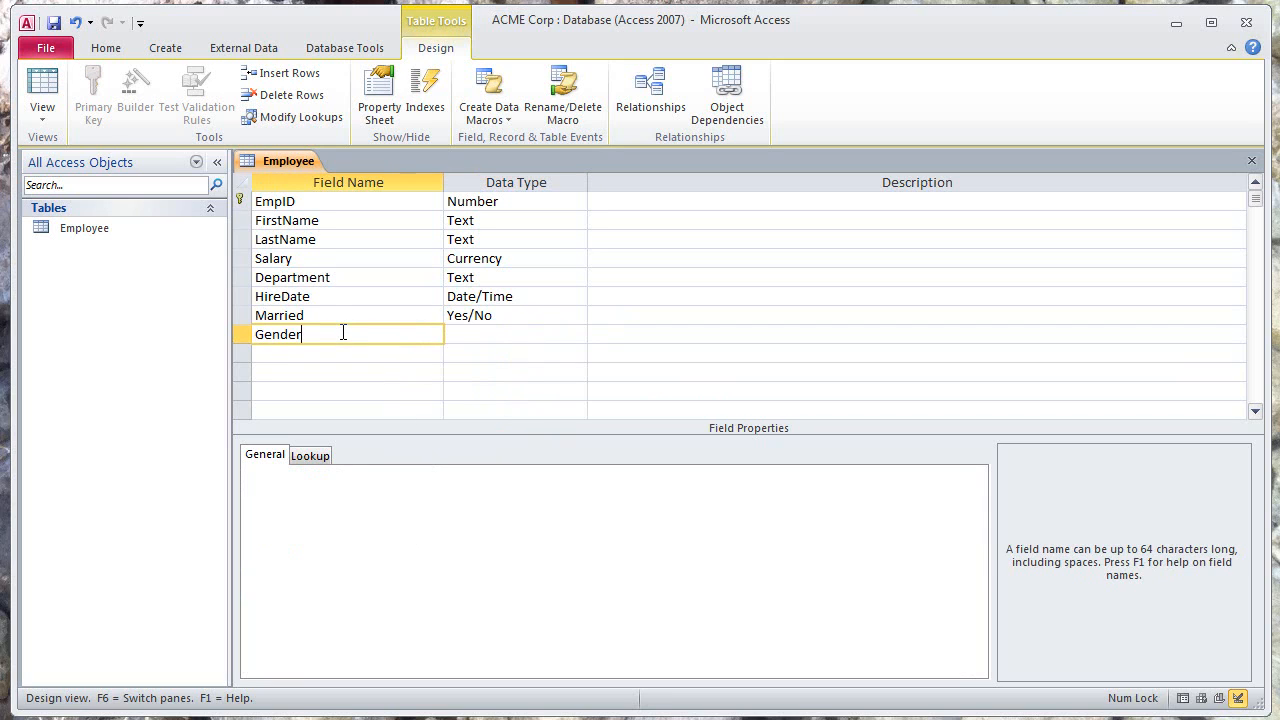
left_click(466, 333)
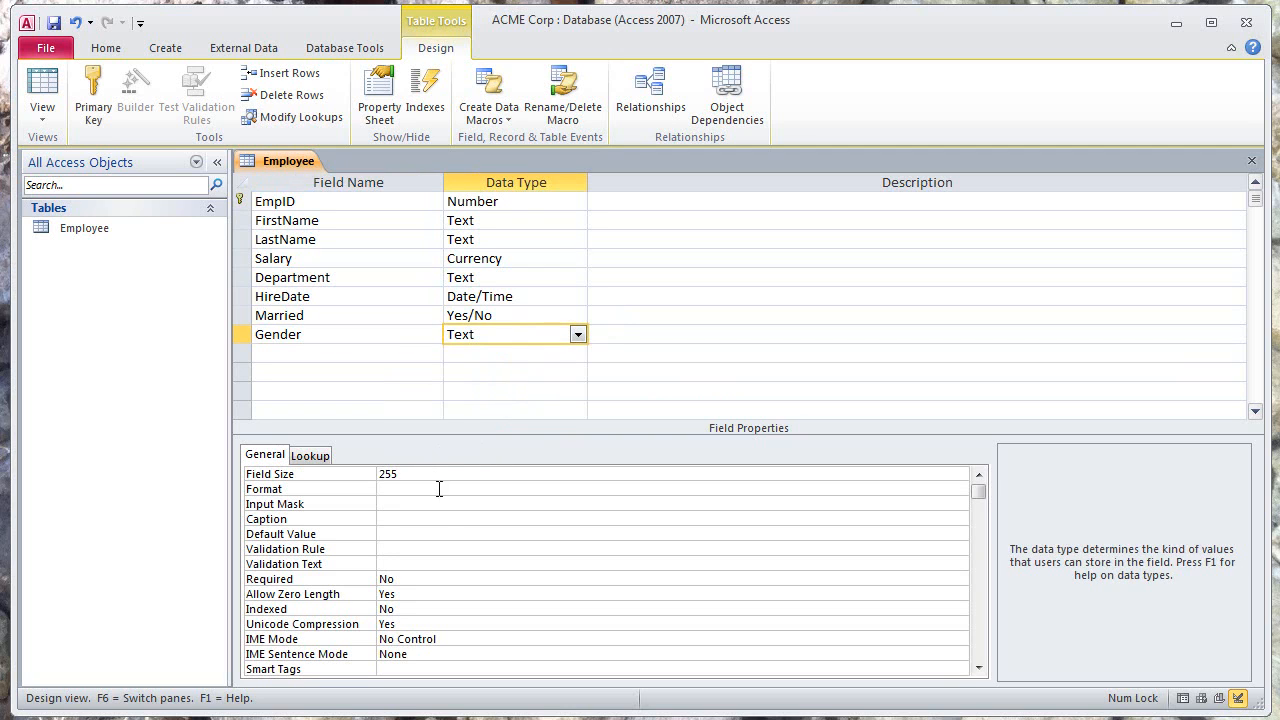
- Set the Gender field's size to 1 and its Required property to Yes
left_click(430, 472)
key("BackSpace")
key("BackSpace")
key("BackSpace")
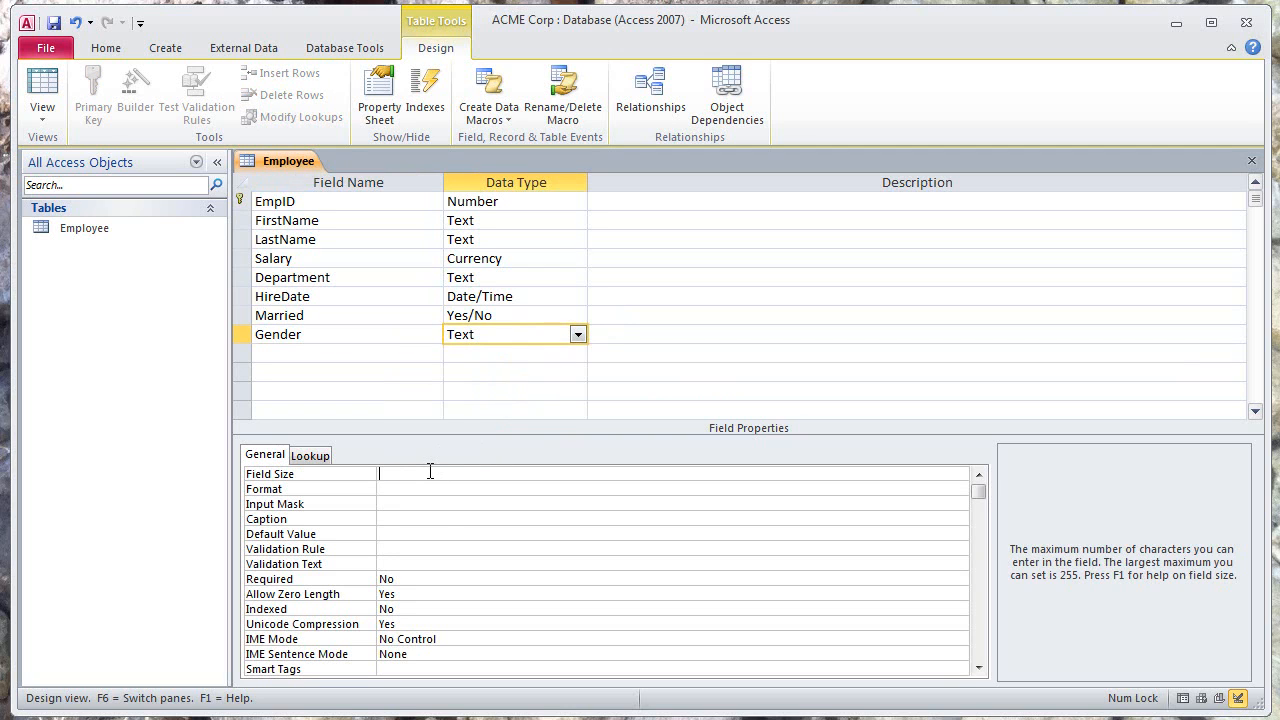
type("1")
left_click(322, 579)
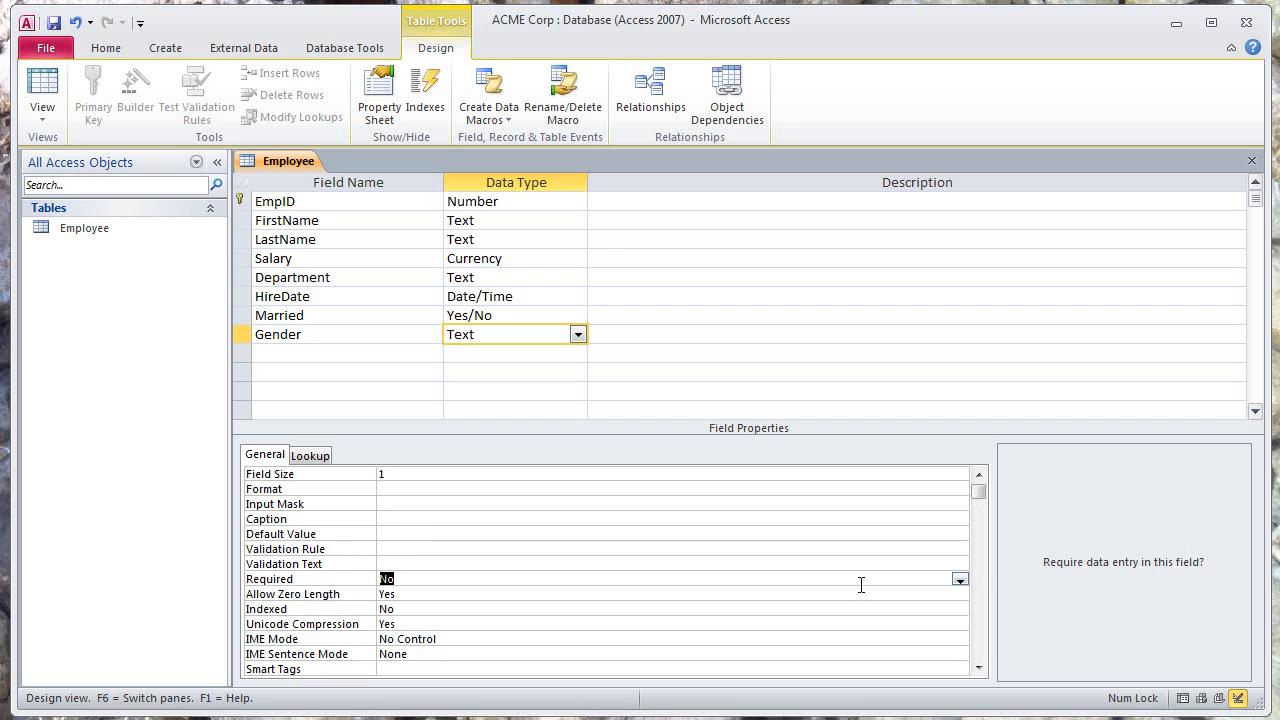
left_click(959, 579)
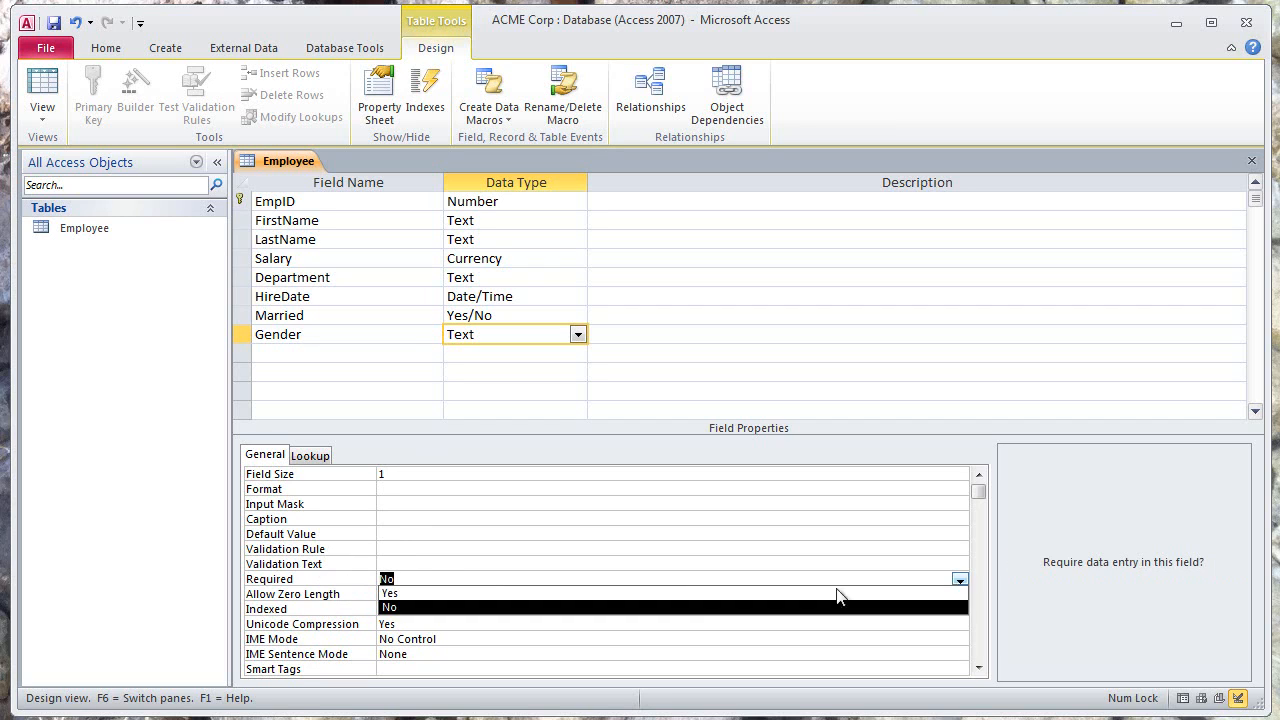
left_click(468, 594)
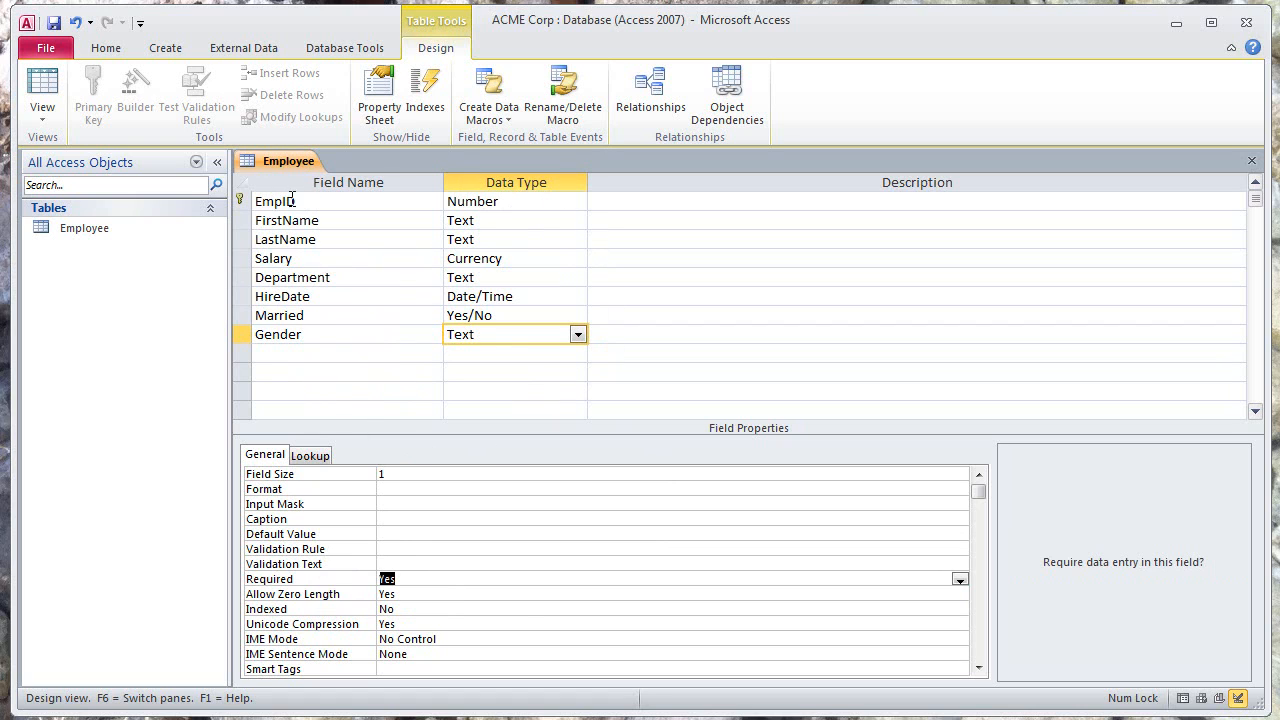
- Save the Employee table design with EmpID as its primary key field and close the table
left_click(241, 203)
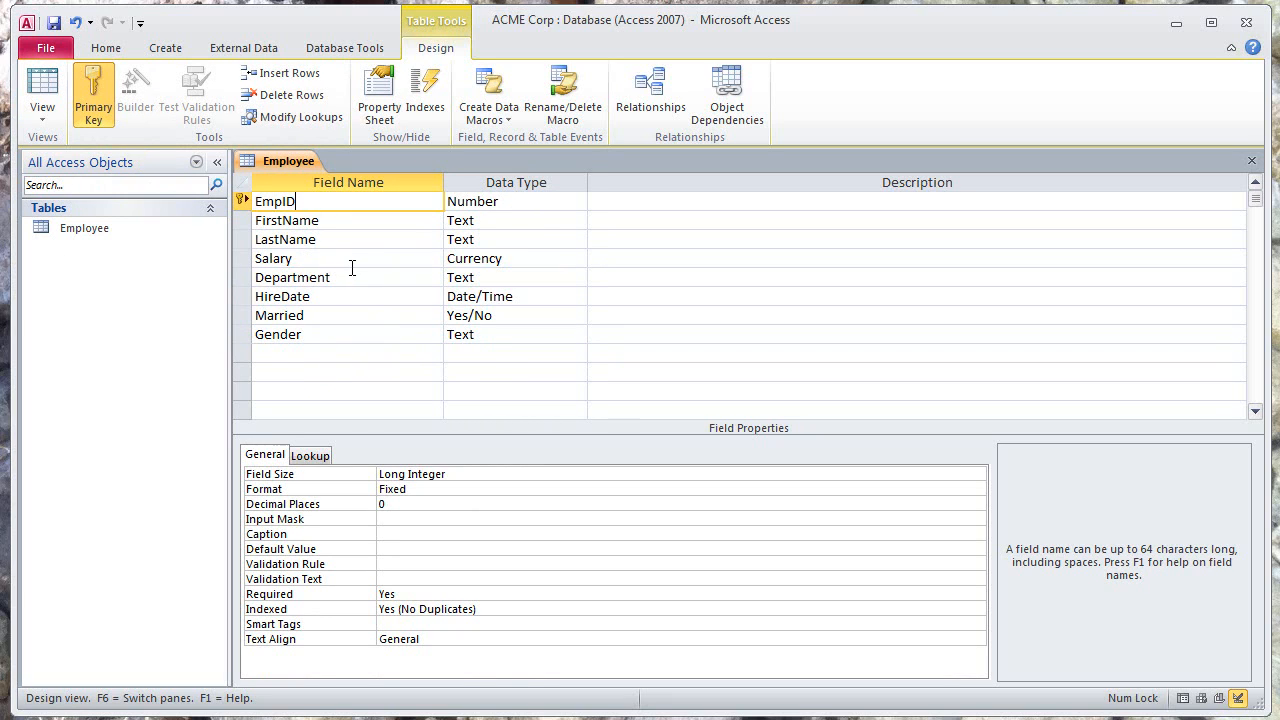
left_click(54, 28)
left_click(1250, 163)
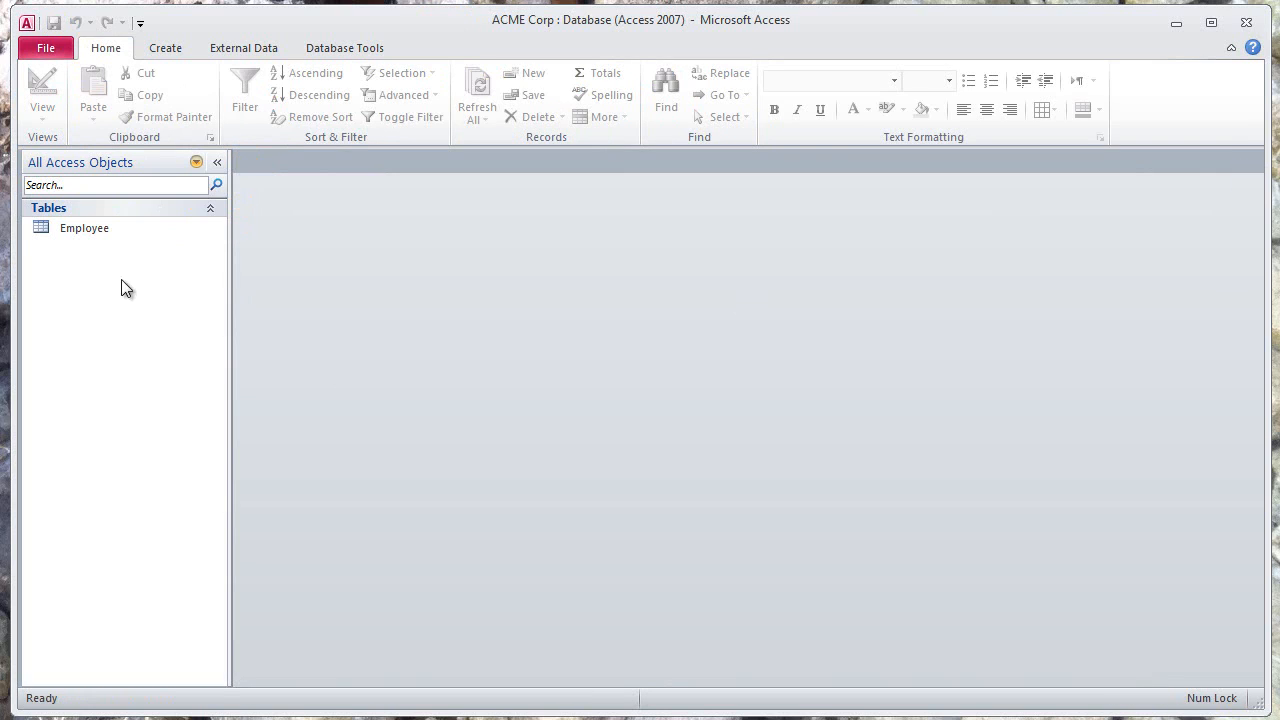
- Open the Employee table and switch it to Design View and back to Datasheet View
double_click(79, 228)
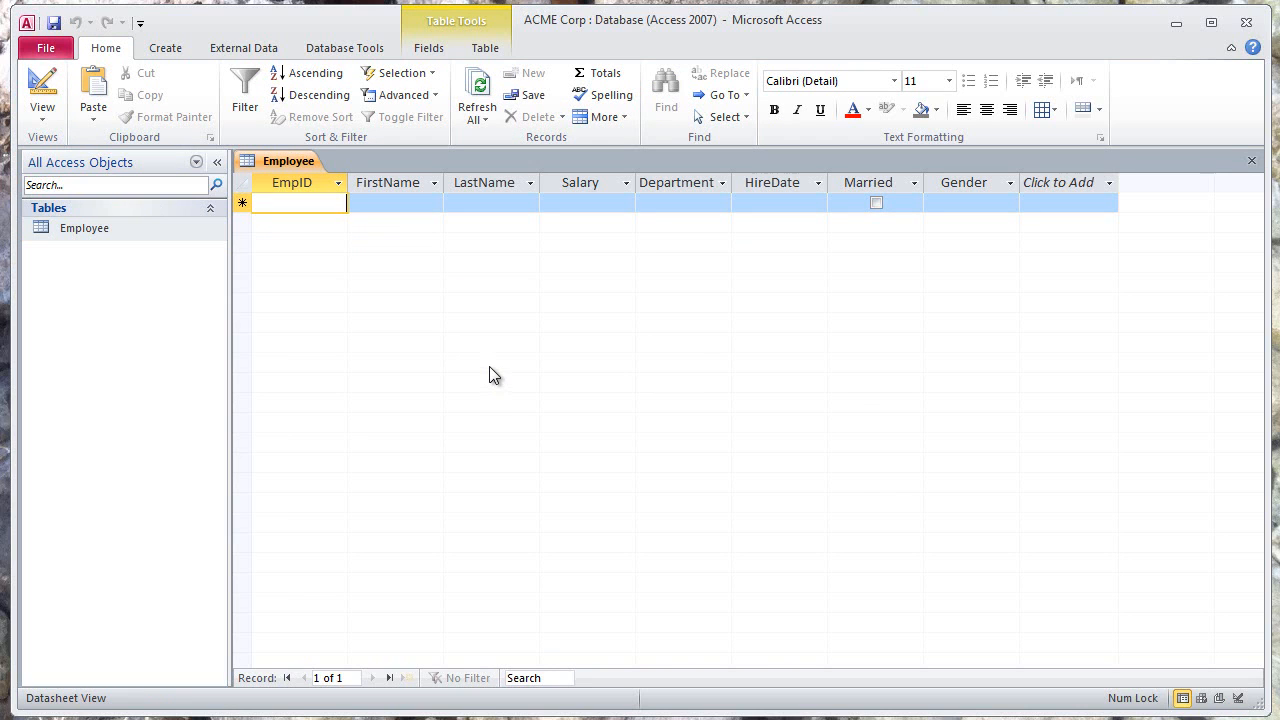
left_click(43, 115)
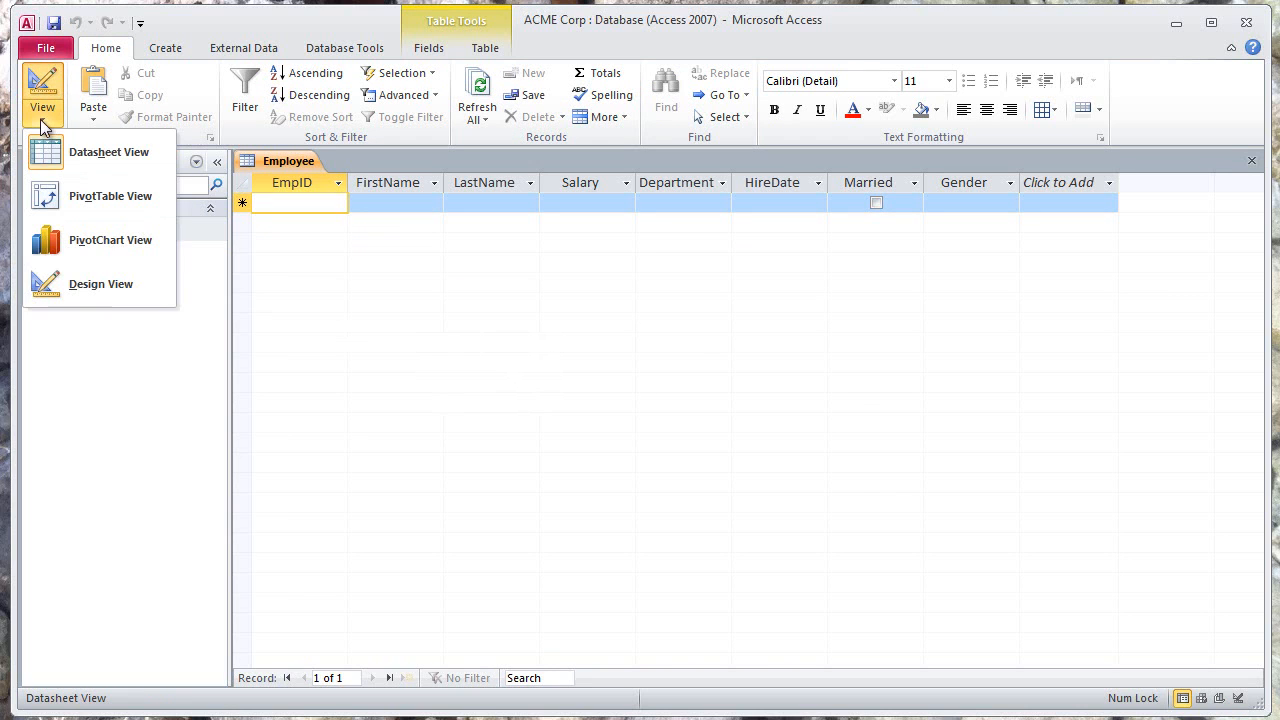
left_click(100, 284)
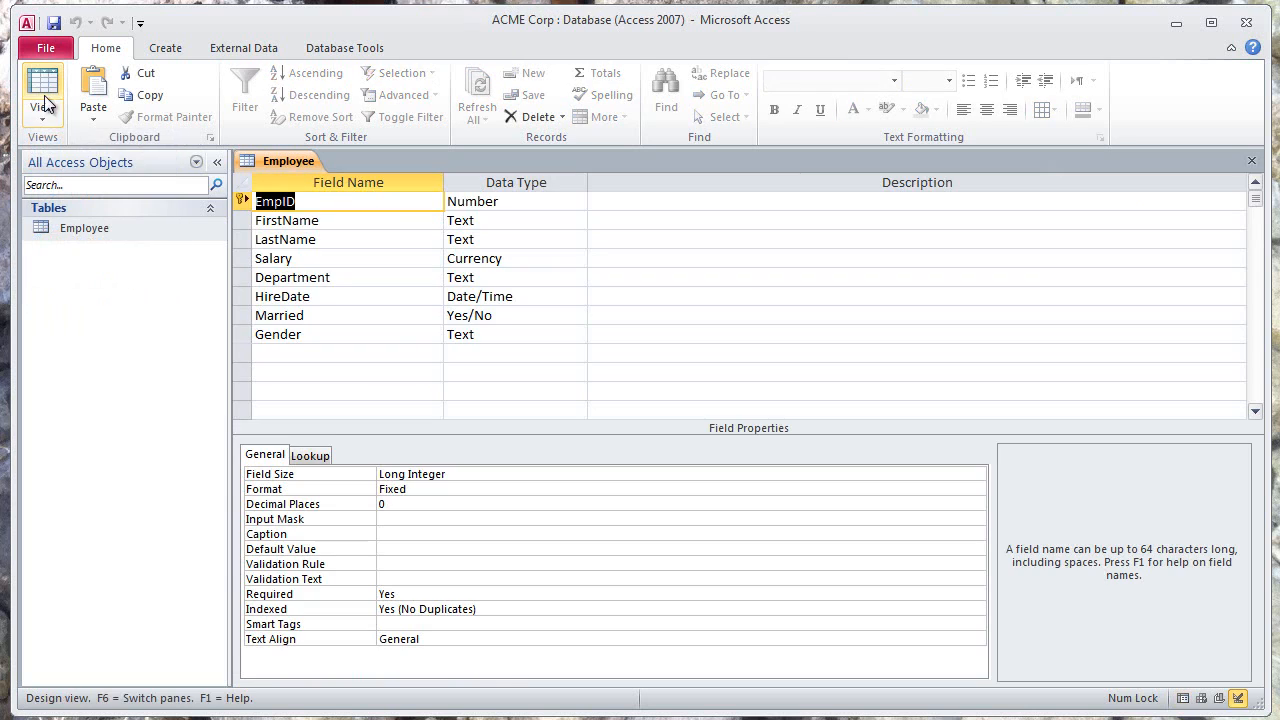
left_click(47, 97)
left_click(44, 88)
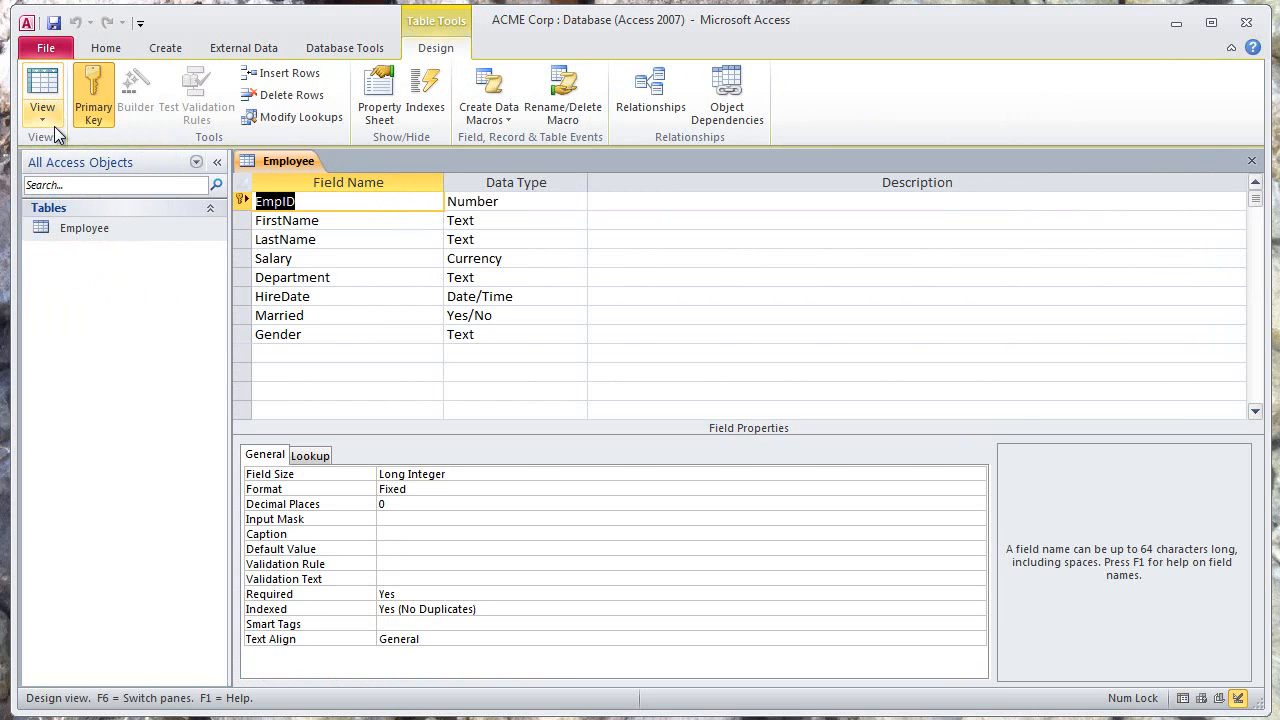
left_click(53, 116)
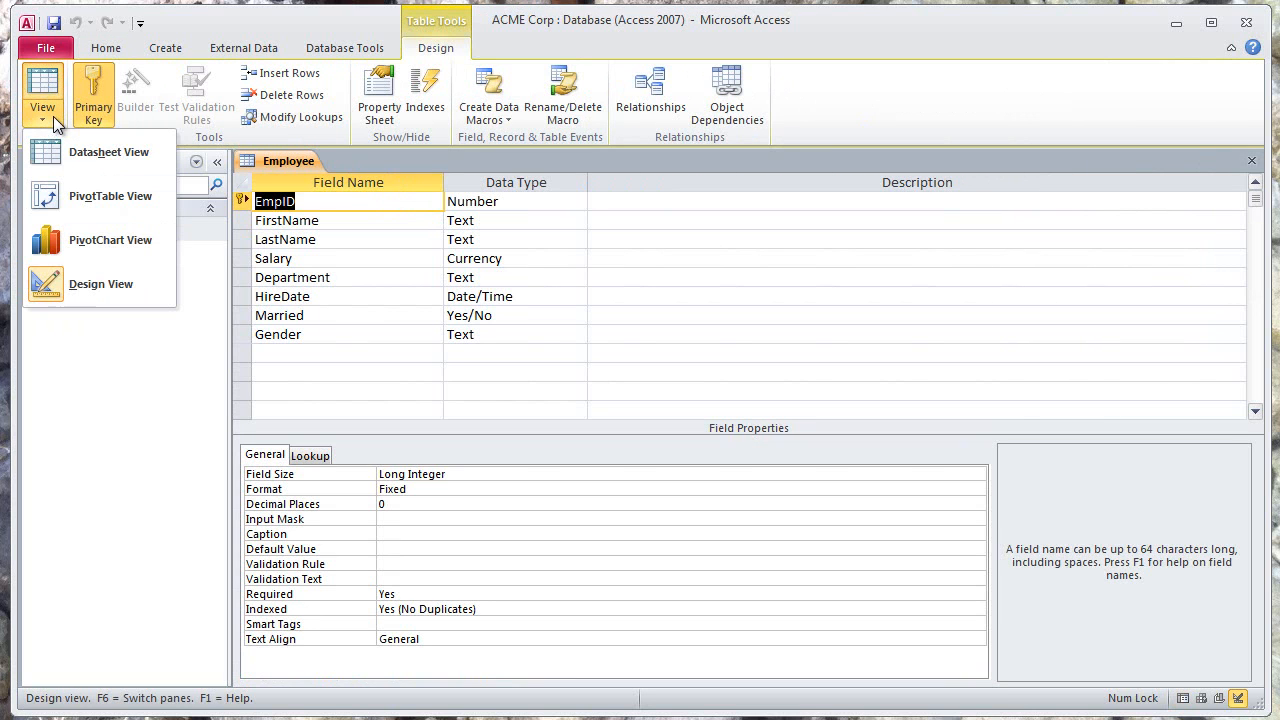
left_click(107, 158)
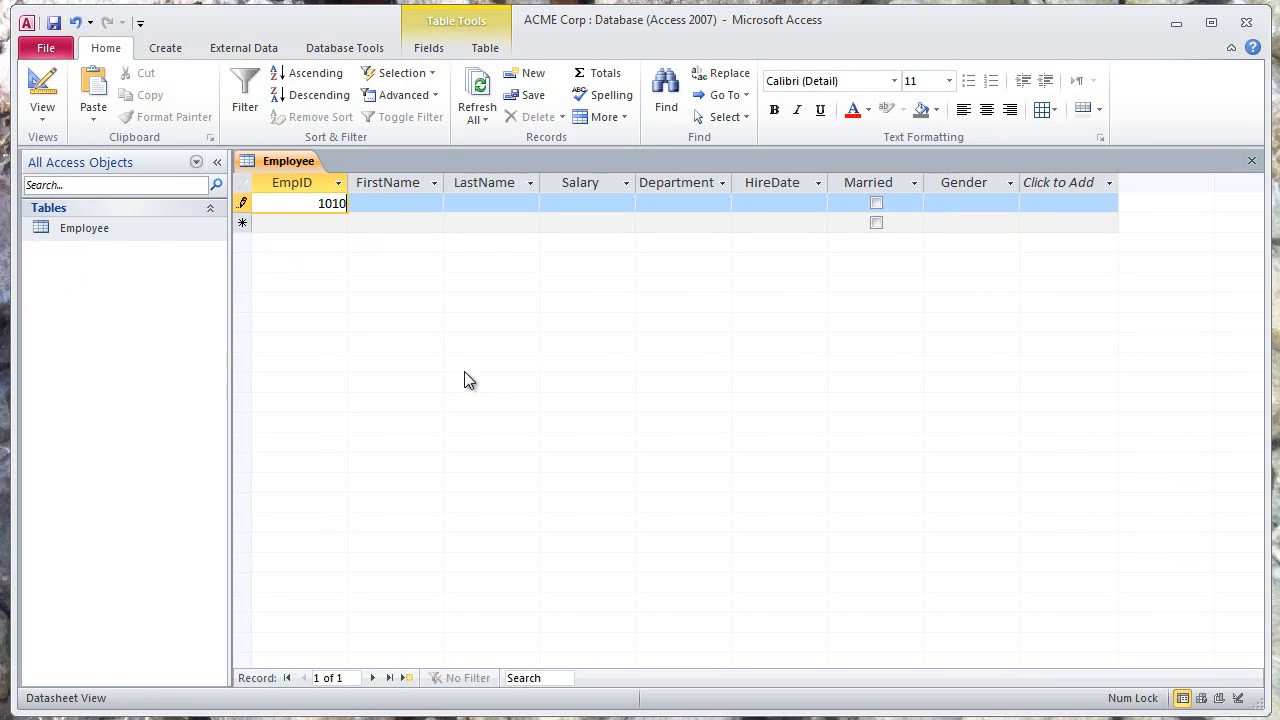
- Enter the employee's ID, first name and last name in the first Employee record
key("BackSpace")
key("Tab")
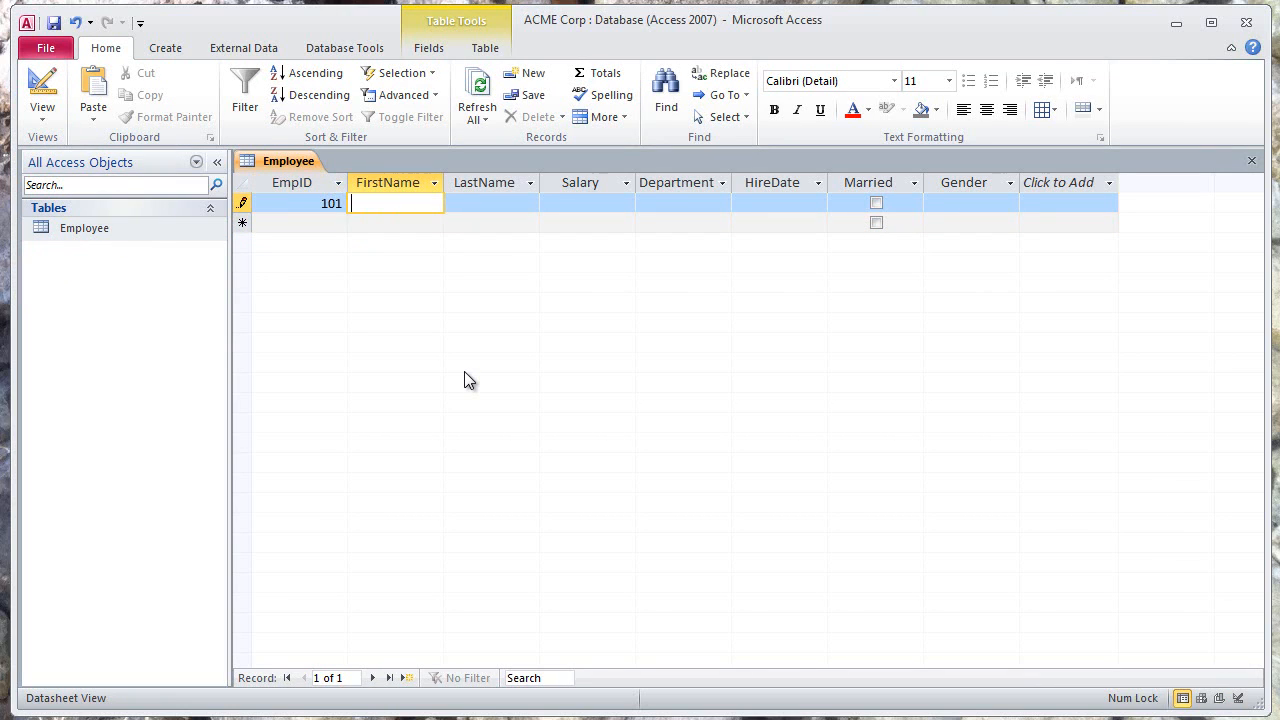
type("Billy")
key("Tab")
type("Bob")
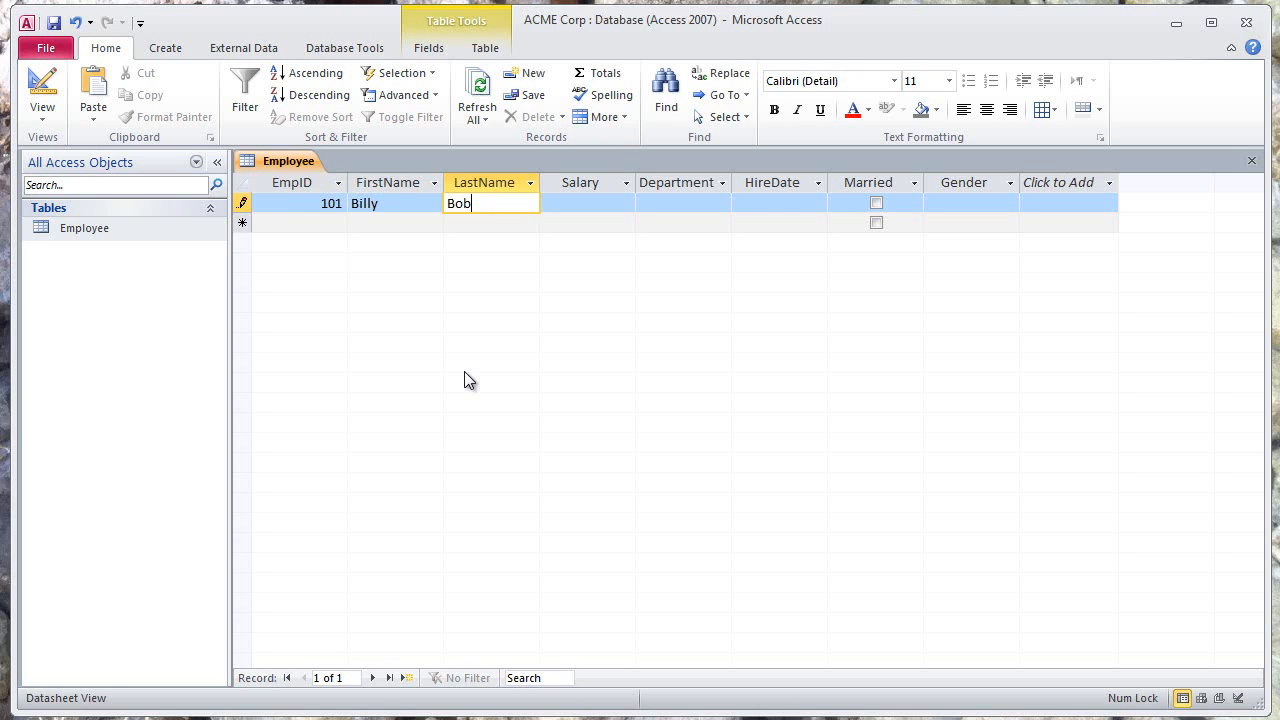
key("Tab")
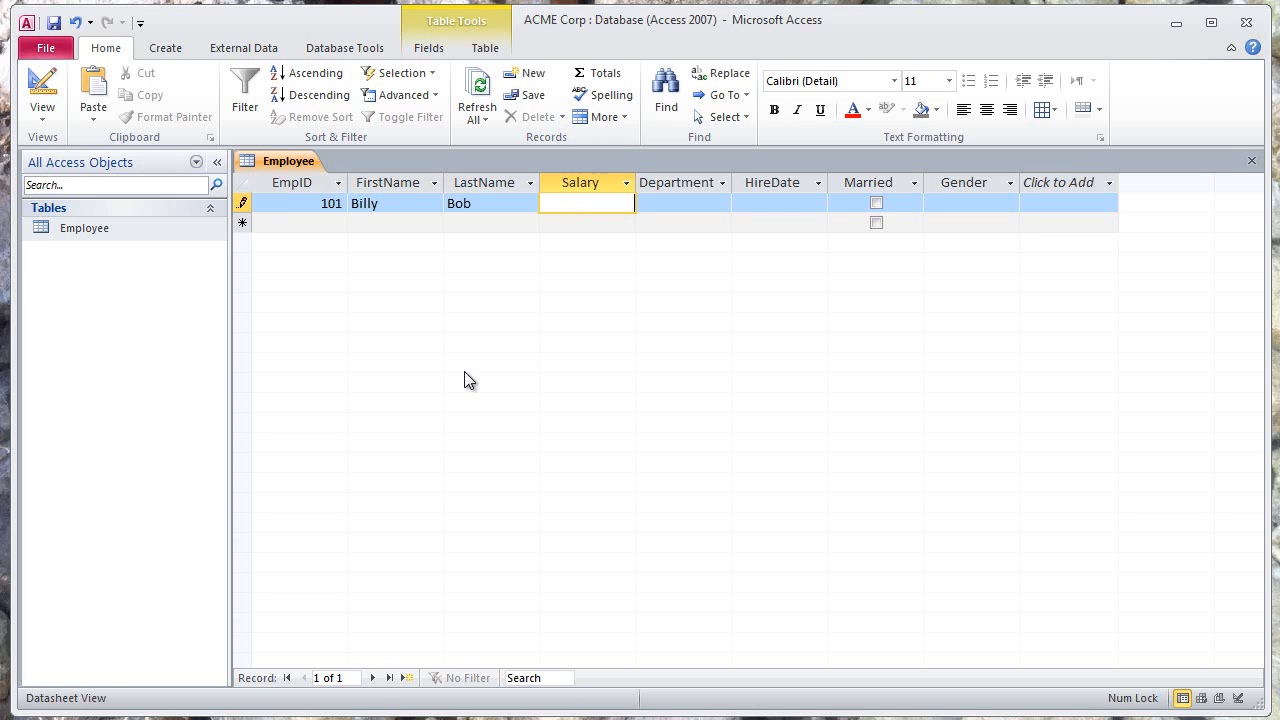
- Set the first record's Salary to 32,000, Department to Trans and HireDate to 12-Dec-99
type("32,000")
key("Tab")
type("Trans")
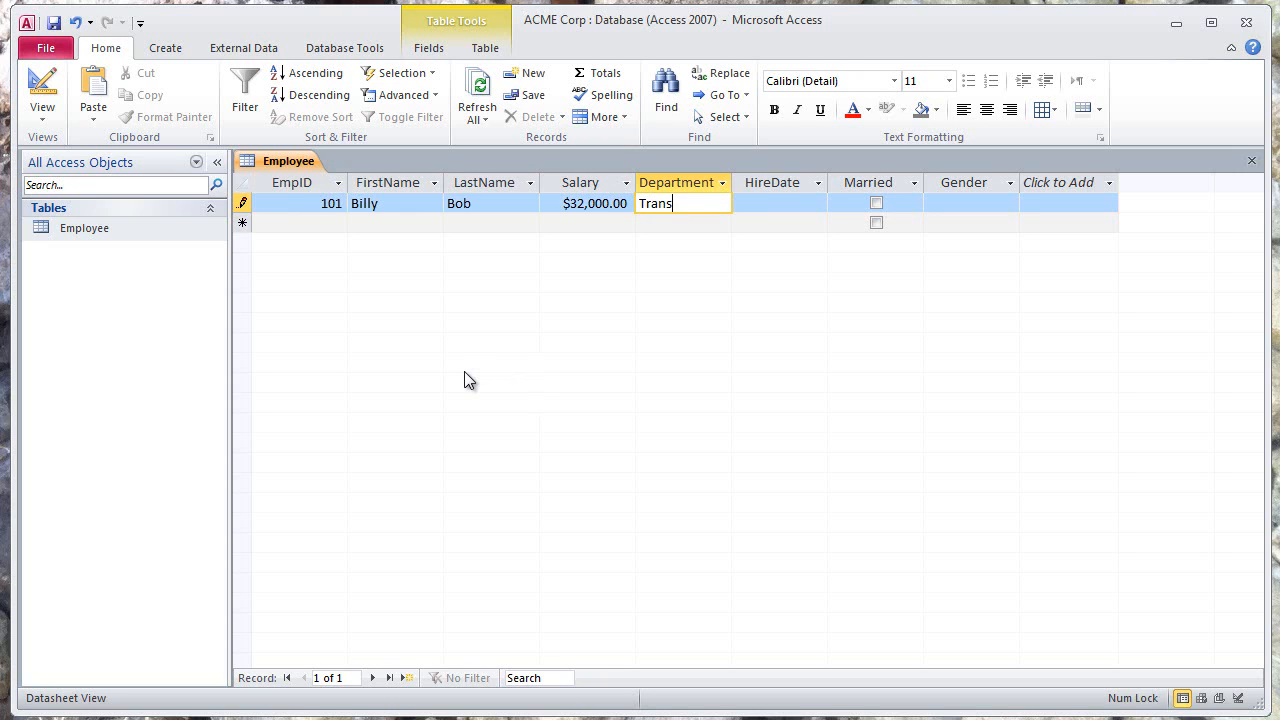
key("Tab")
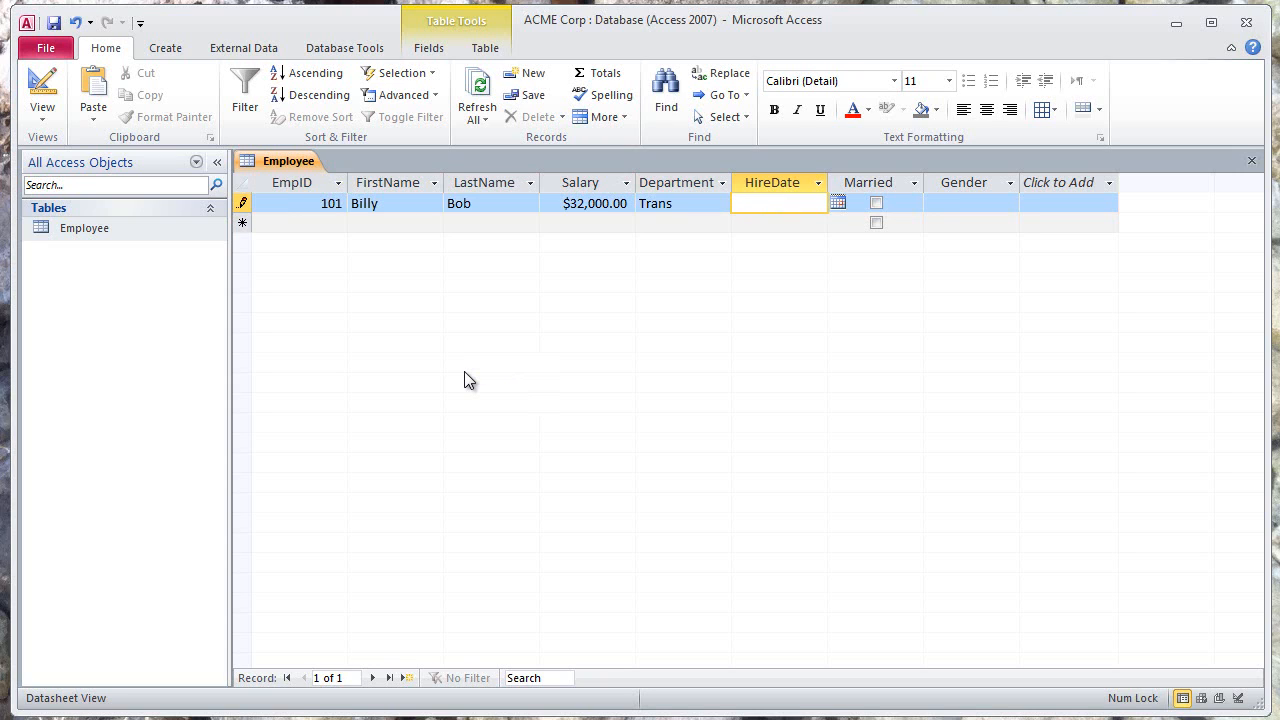
type("12-dec-99")
key("Tab")
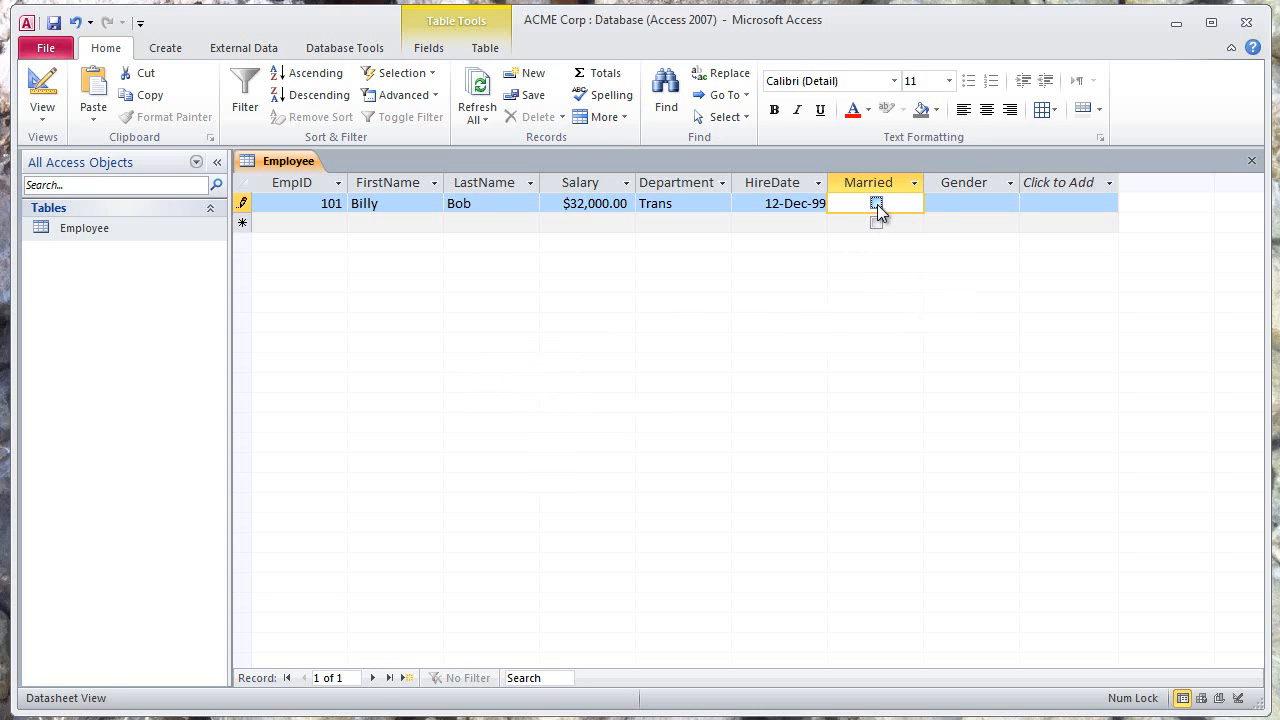
- Enter M as the first record's Gender and move to the EmpID field of the new record
left_click(939, 203)
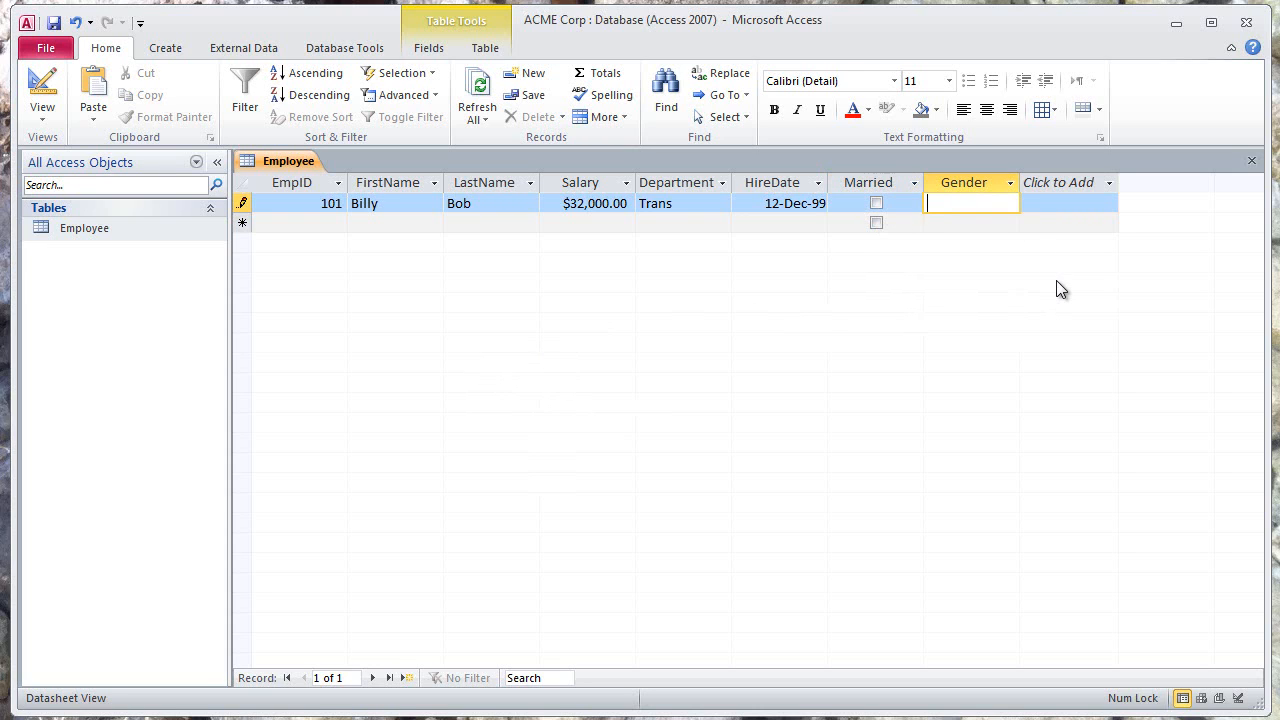
type("M")
key("Down")
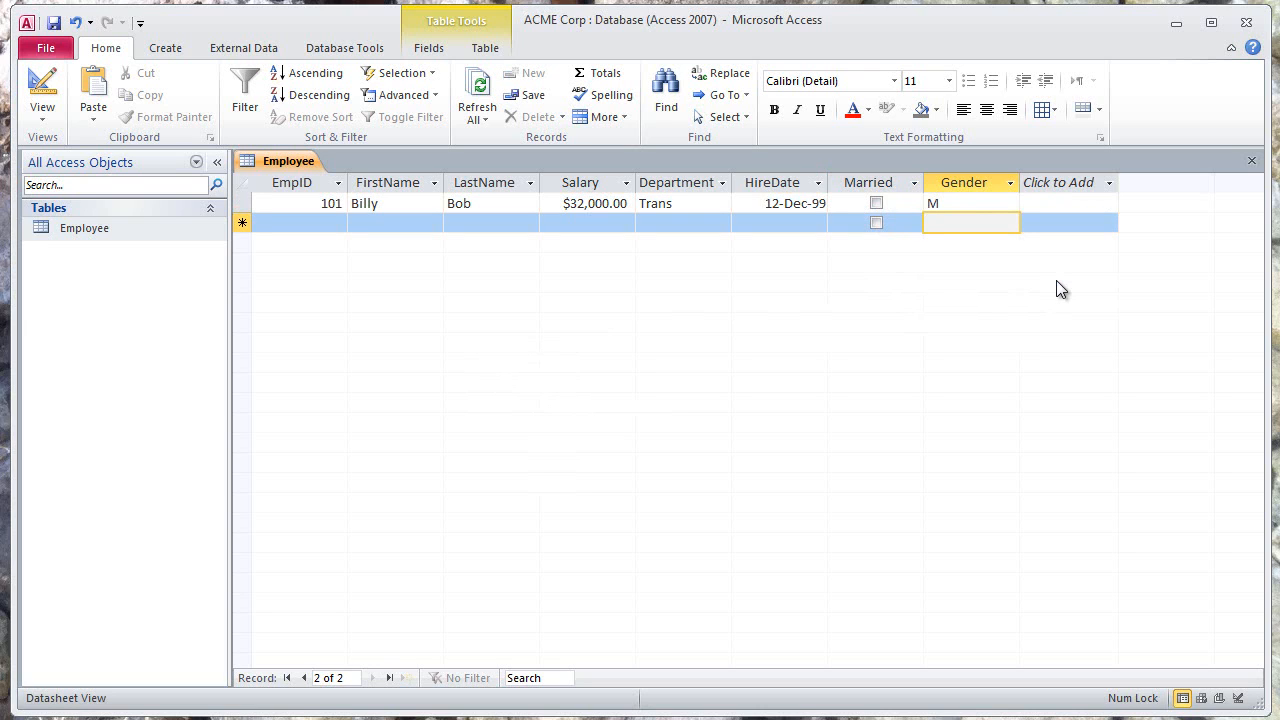
left_click(305, 224)
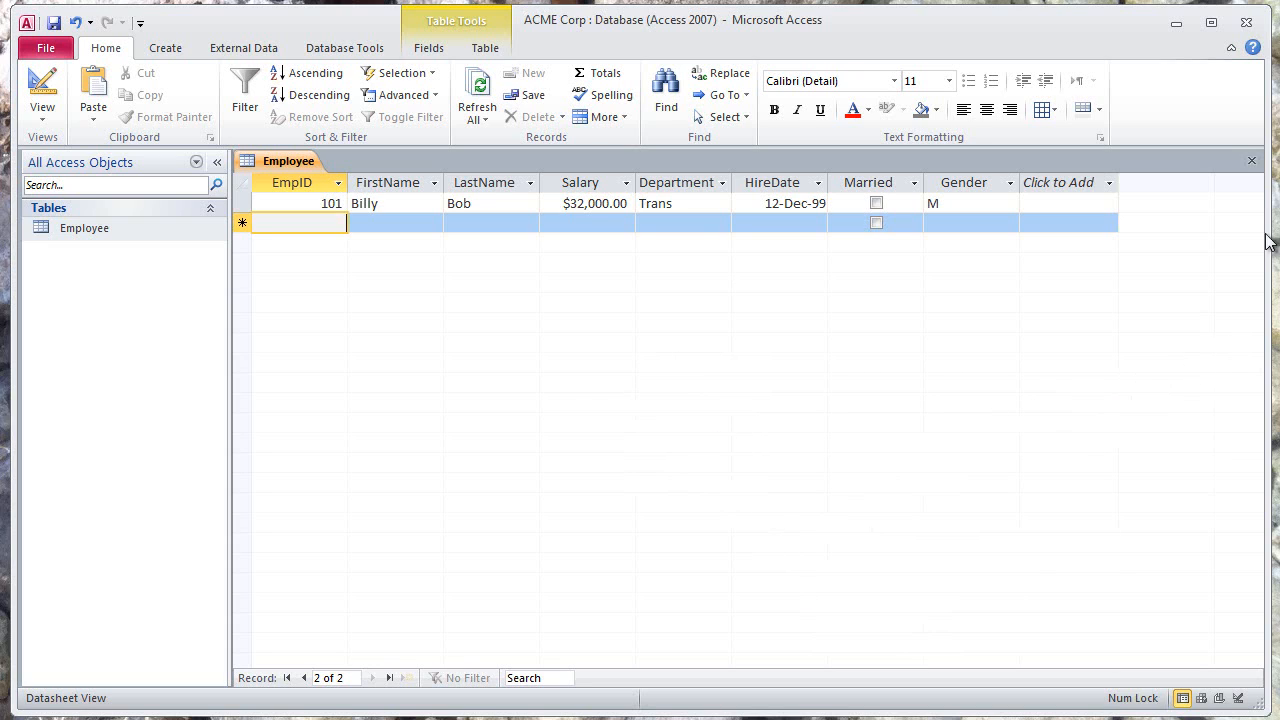
- Close and reopen the ACME Corp.accdb database with its content enabled, and open the Employee table
left_click(1247, 25)
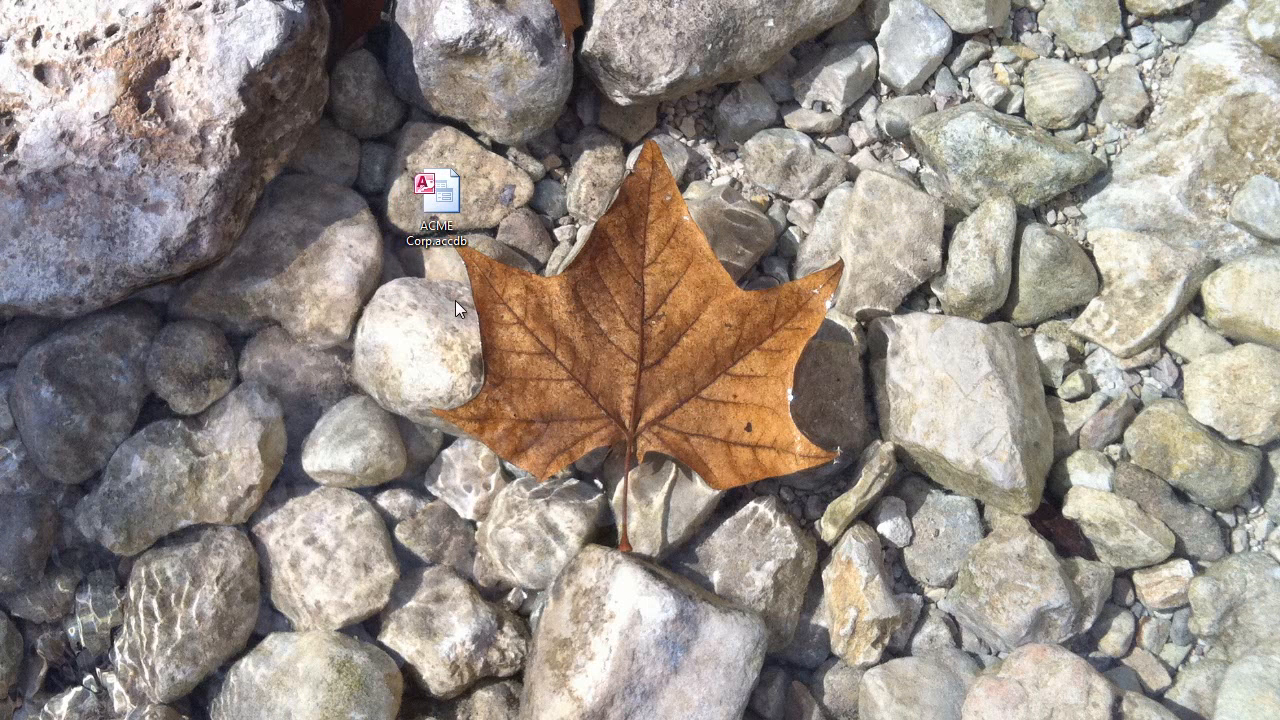
double_click(450, 203)
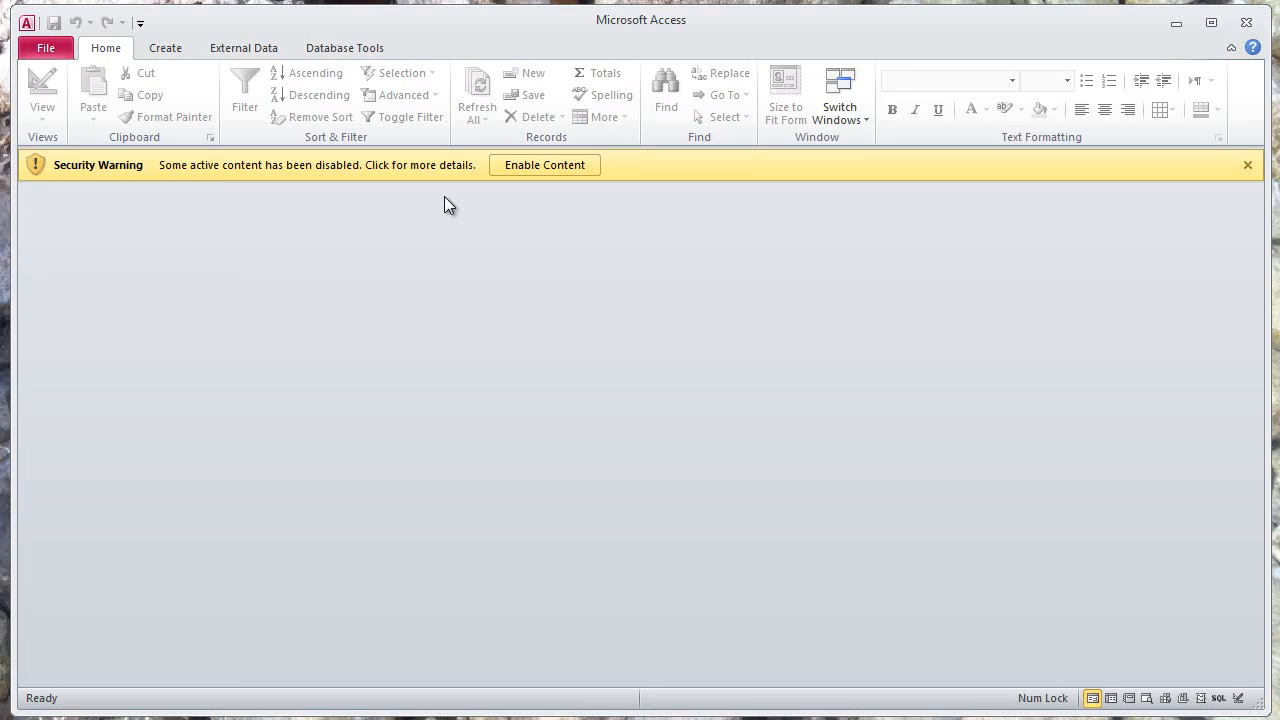
left_click(543, 166)
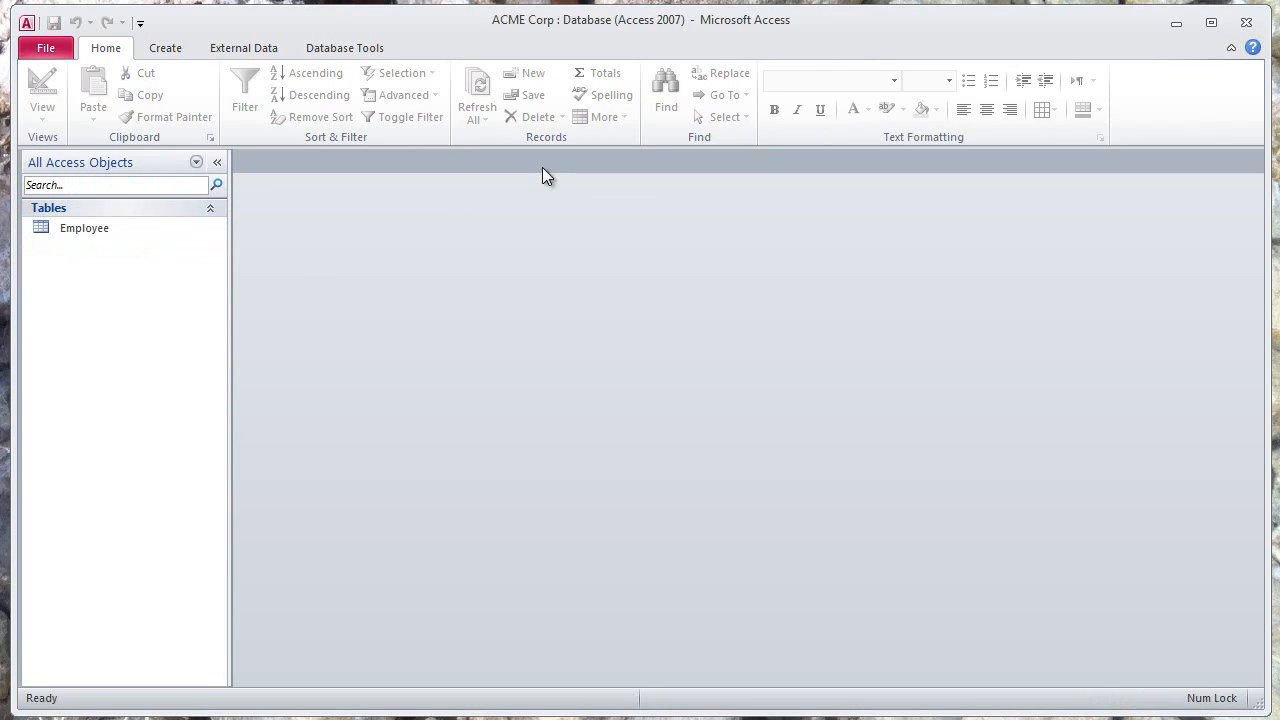
double_click(92, 229)
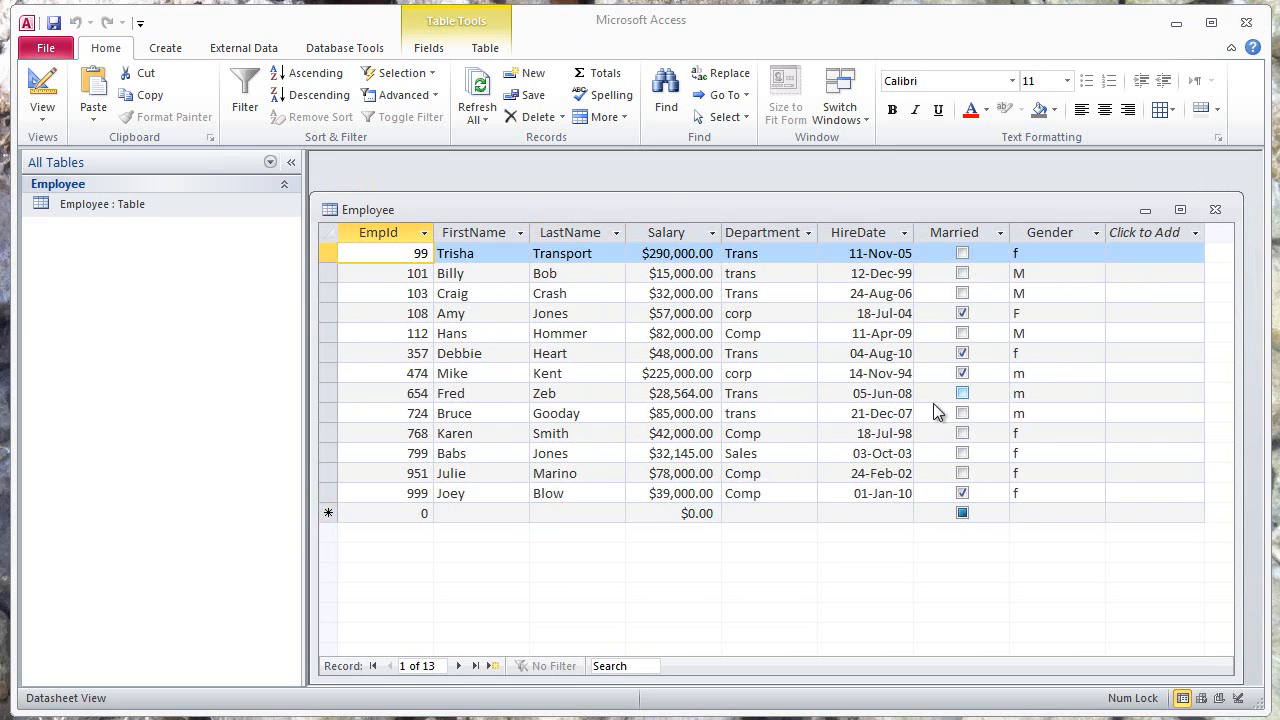
- Maximize the Employee table window to examine its sample records, and close the Acme Corp.mdb database
left_click_drag(618, 211, 639, 185)
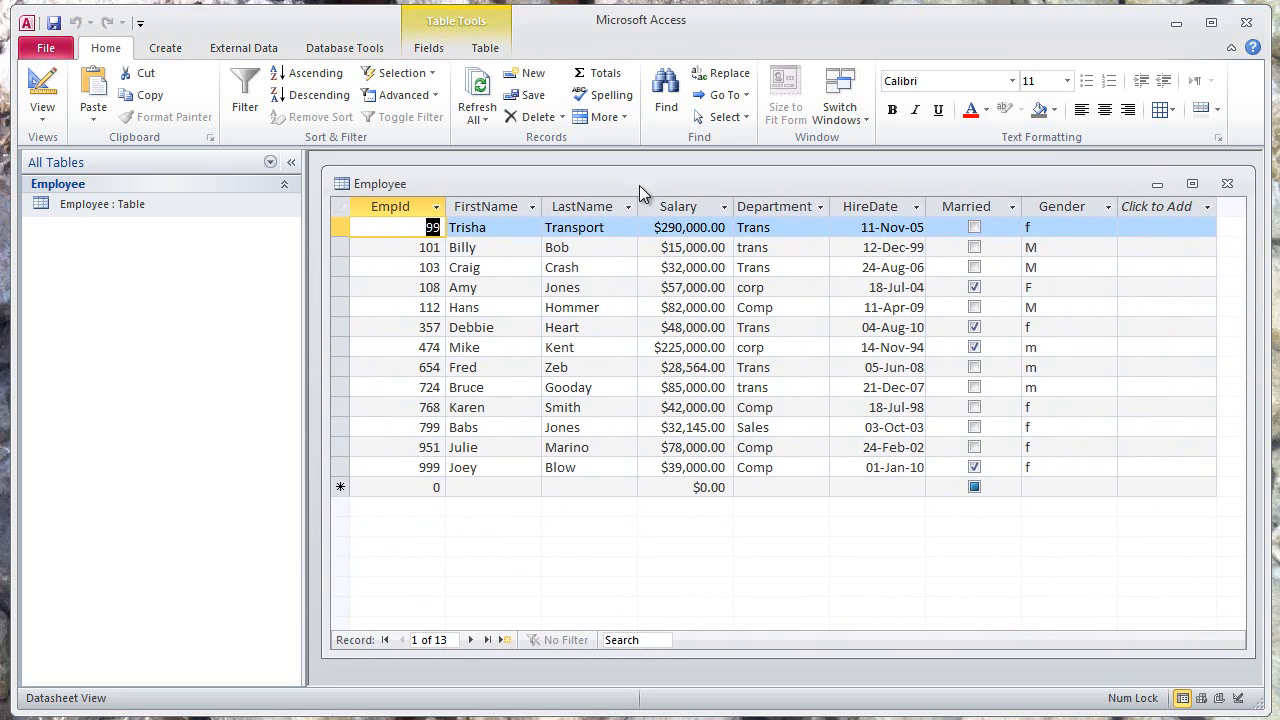
left_click(1194, 184)
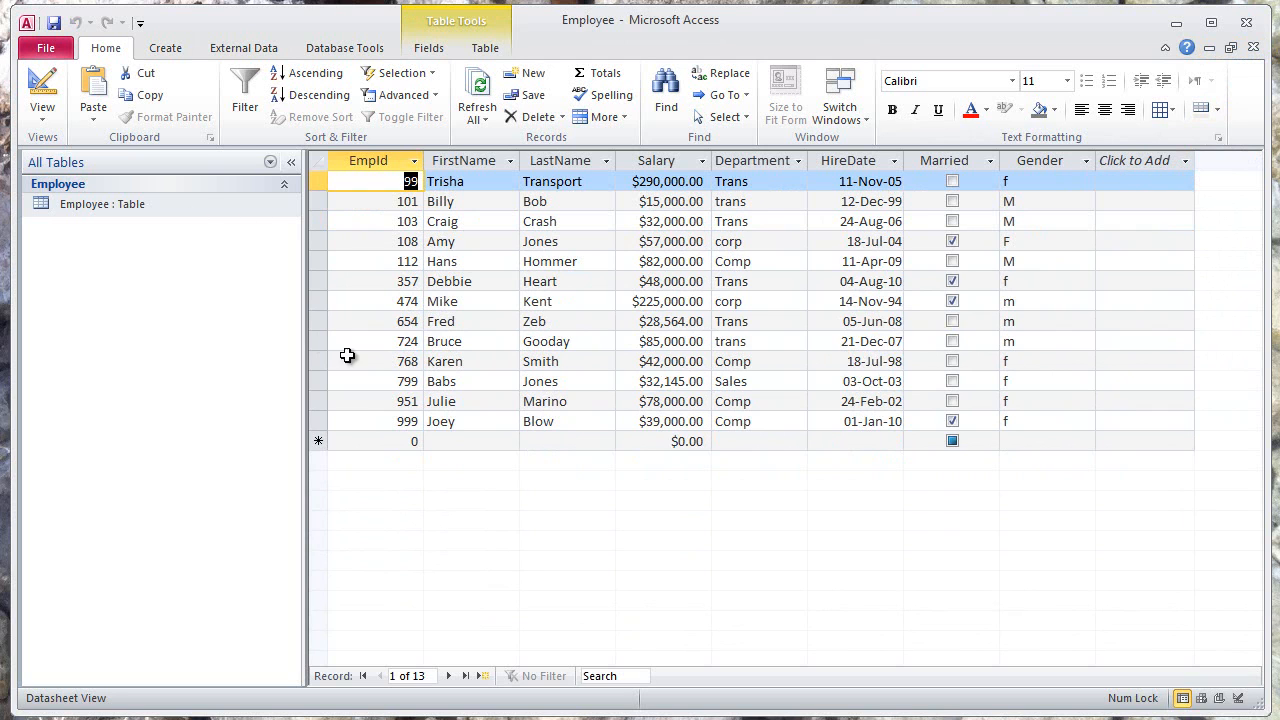
left_click(1246, 22)
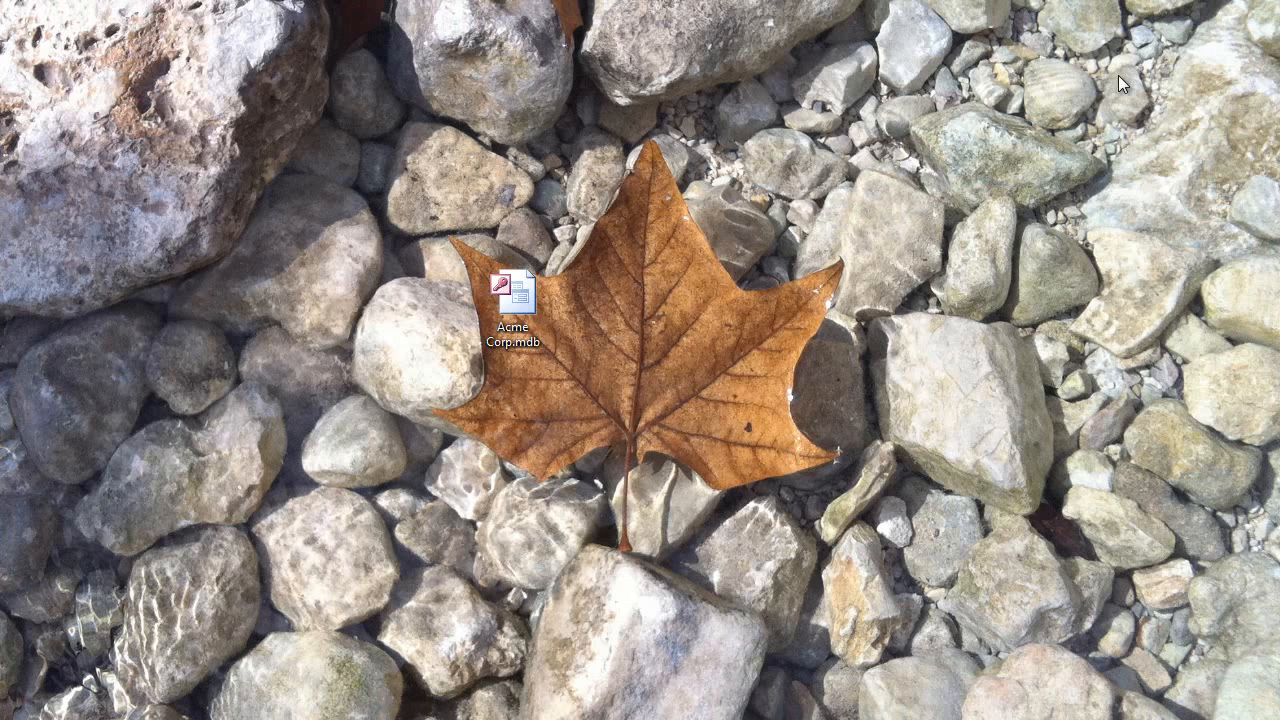
left_click(522, 308)
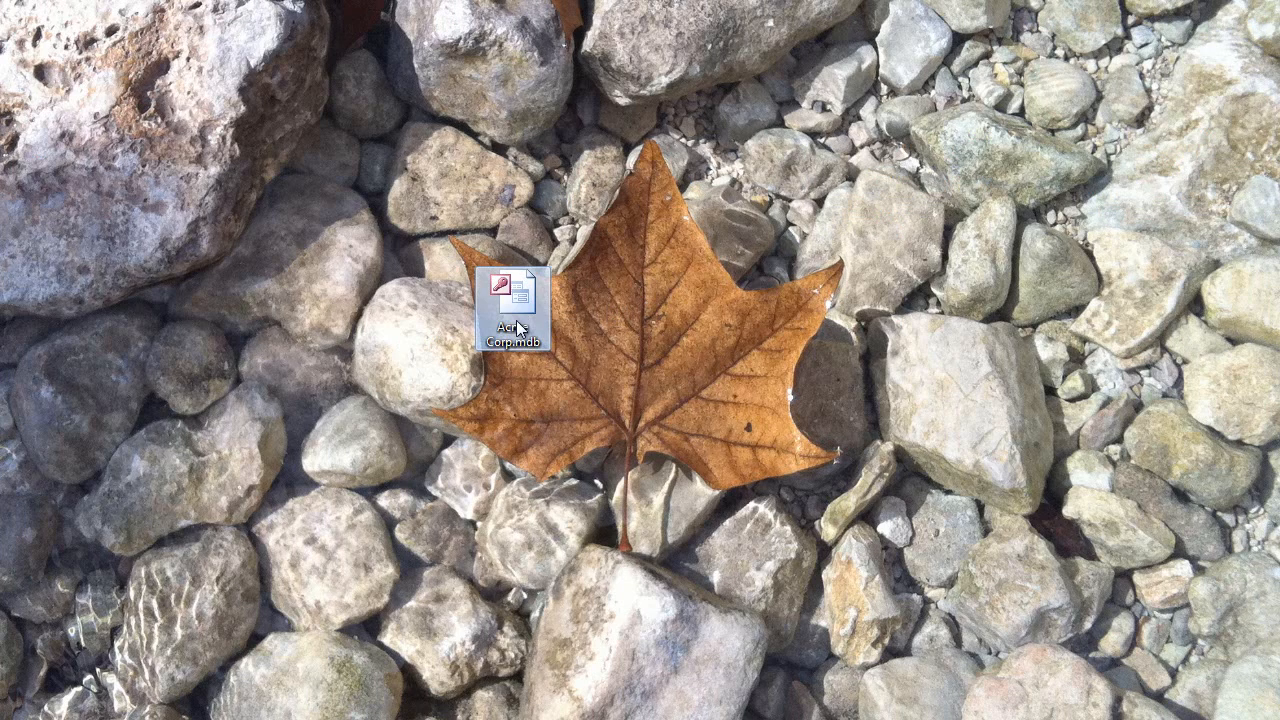